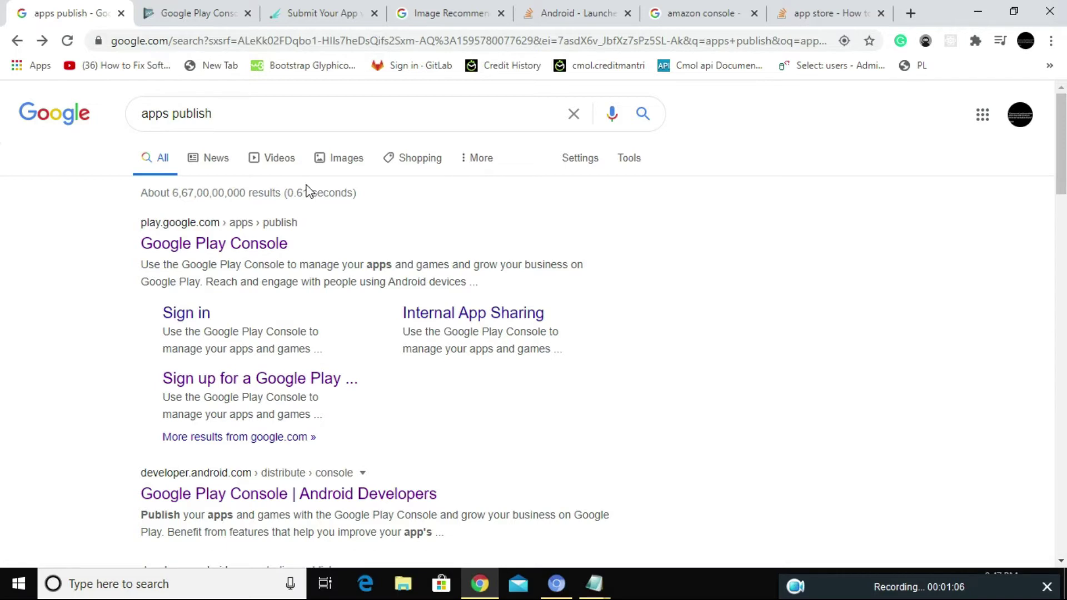
Step: Open the Google Play Console signup page and highlight the $25 registration fee note
click(254, 248)
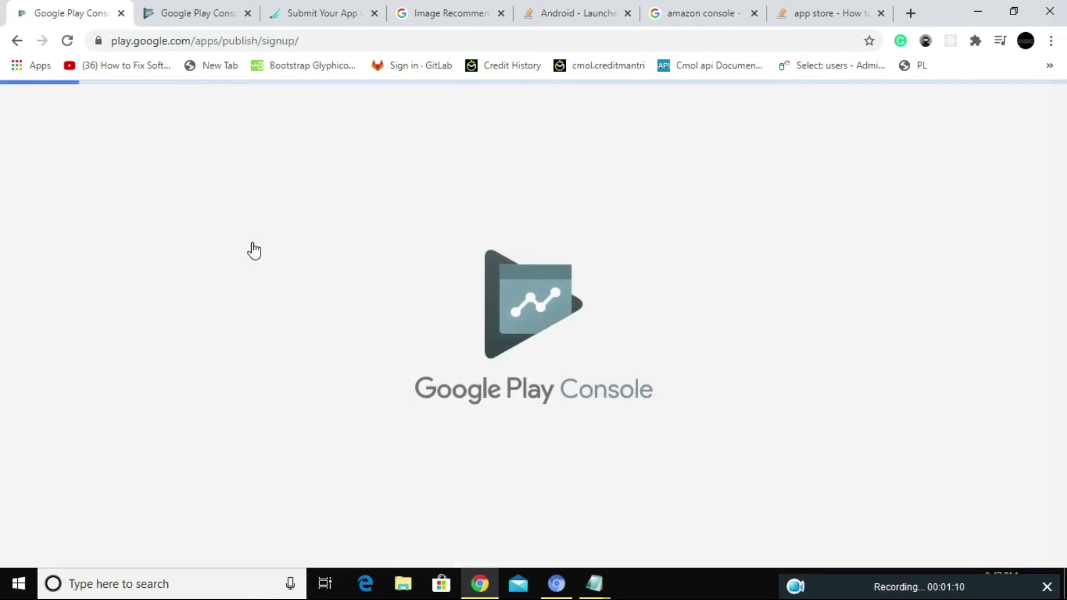
scroll(279, 219, down, 3)
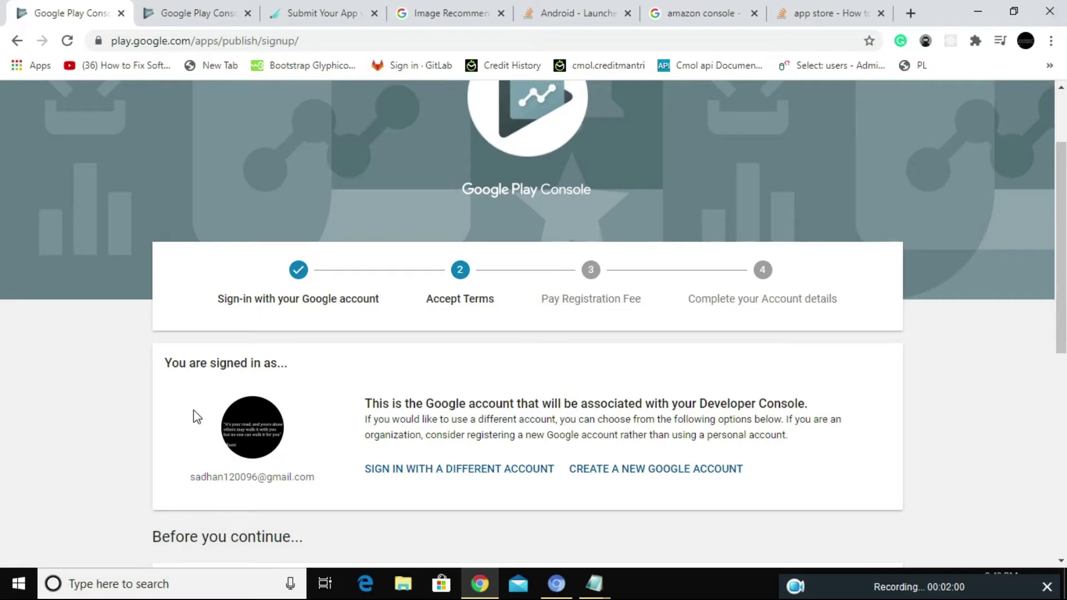
scroll(202, 393, down, 3)
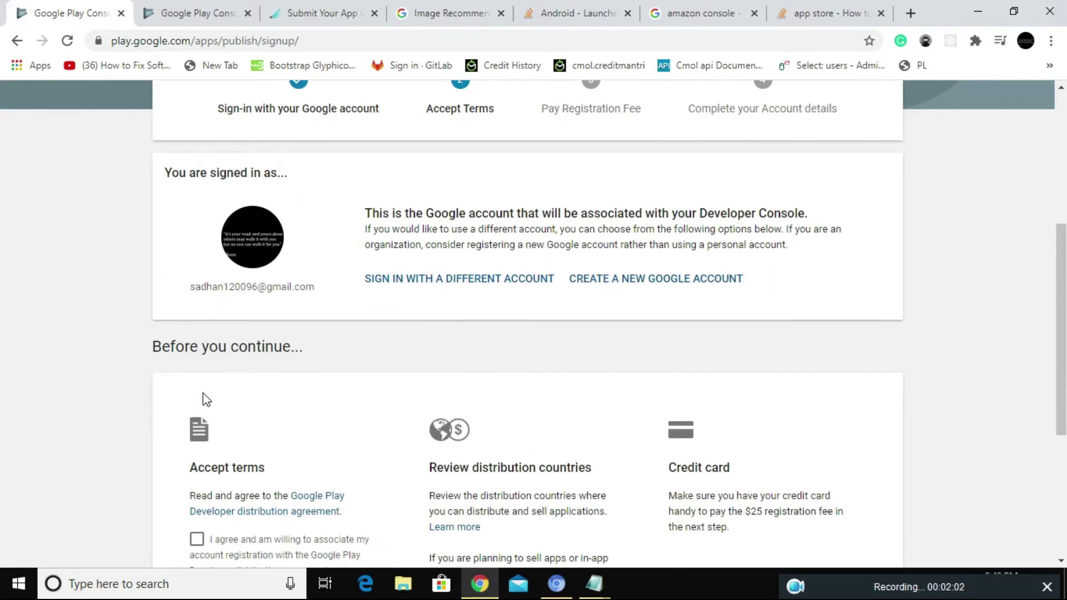
scroll(245, 333, down, 1)
drag(689, 457, 844, 459)
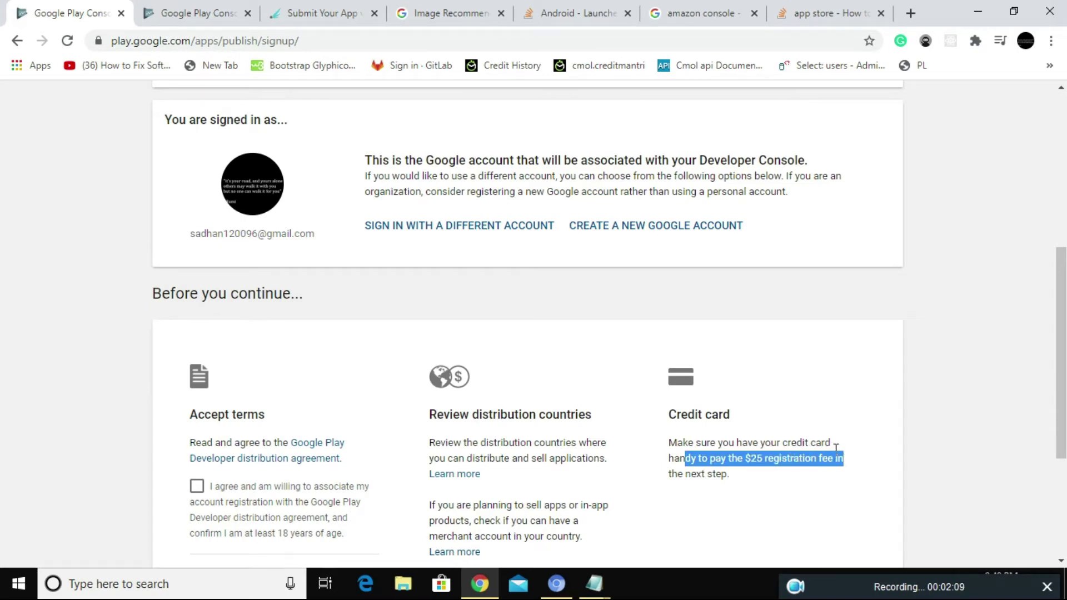
scroll(330, 514, down, 2)
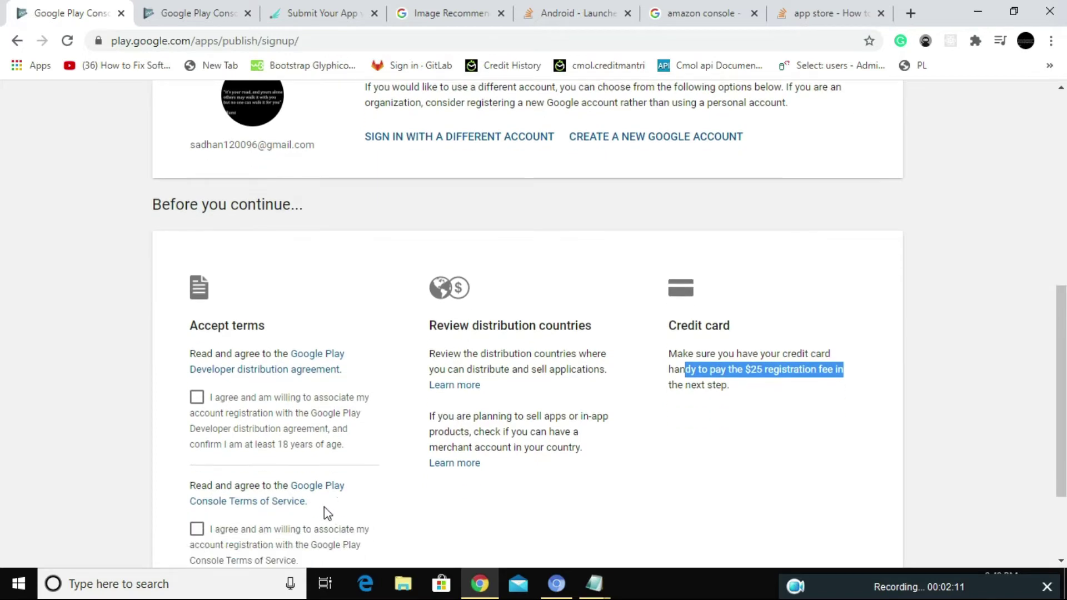
Step: Accept the developer distribution agreement and the Console Terms of Service
click(198, 398)
click(197, 530)
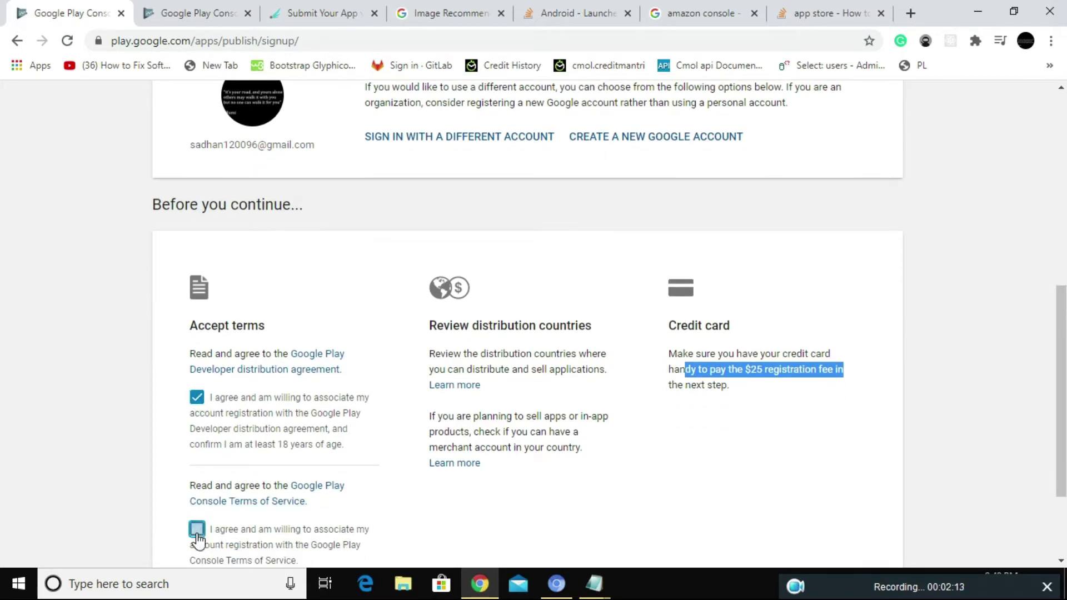
scroll(198, 539, down, 3)
click(814, 499)
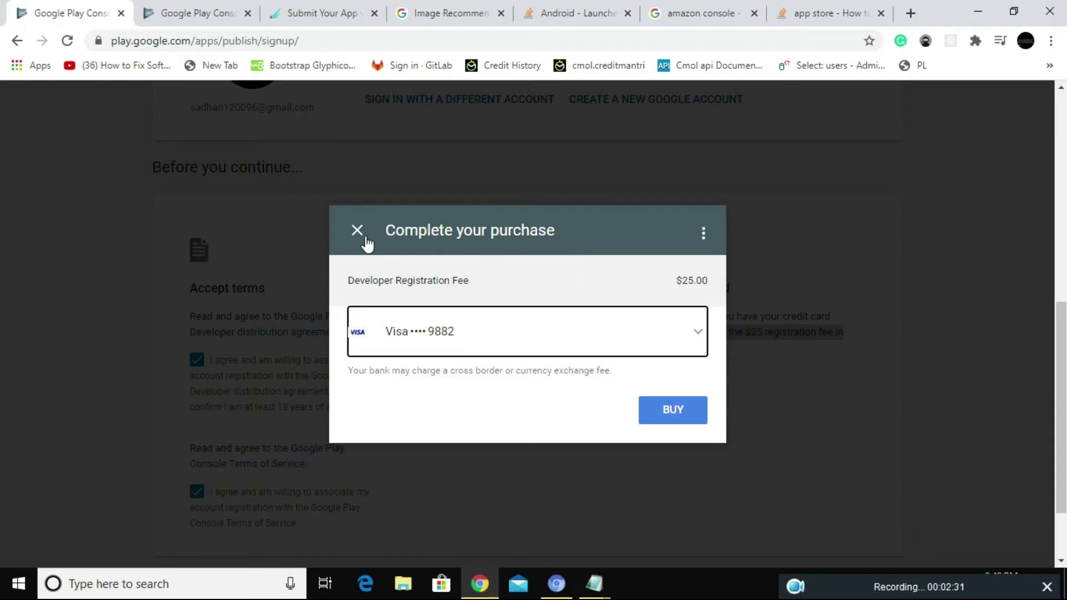
click(366, 244)
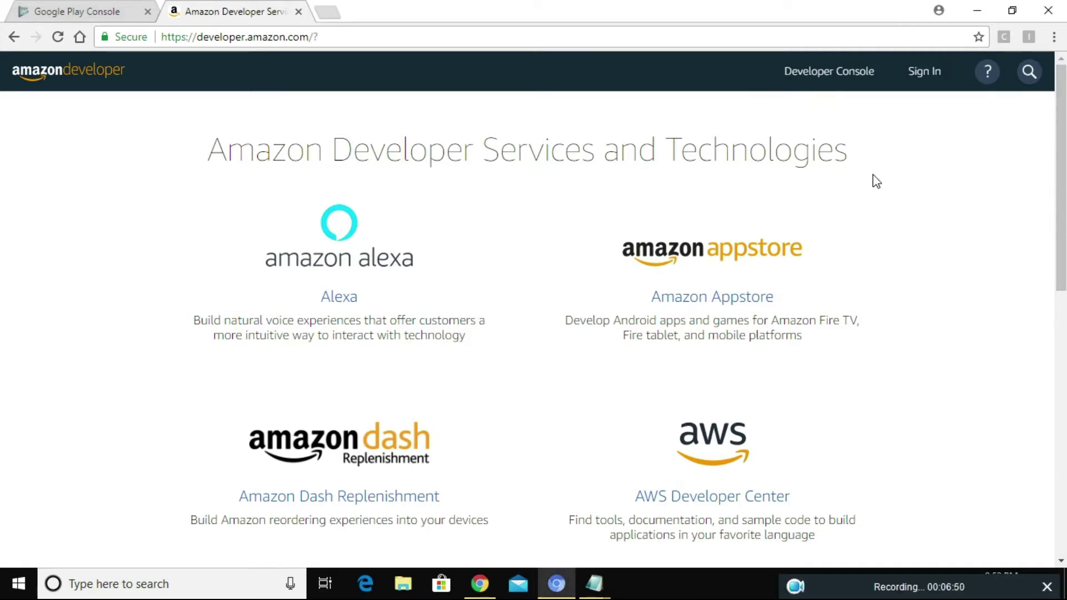
Step: Sign in to the Amazon developer account with the saved email address and the account password
click(924, 77)
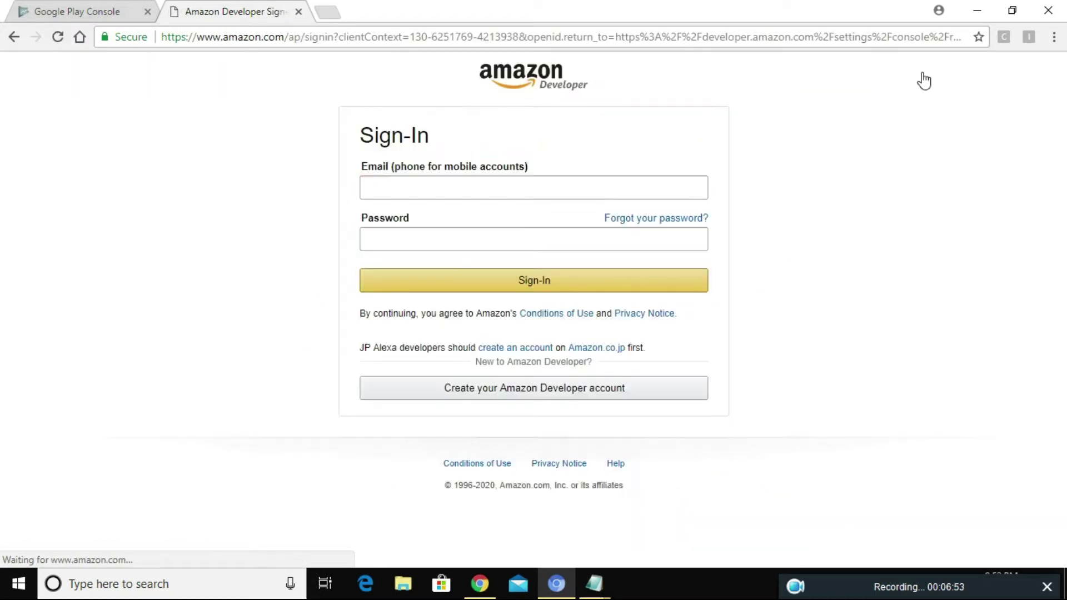
text(sadhan)
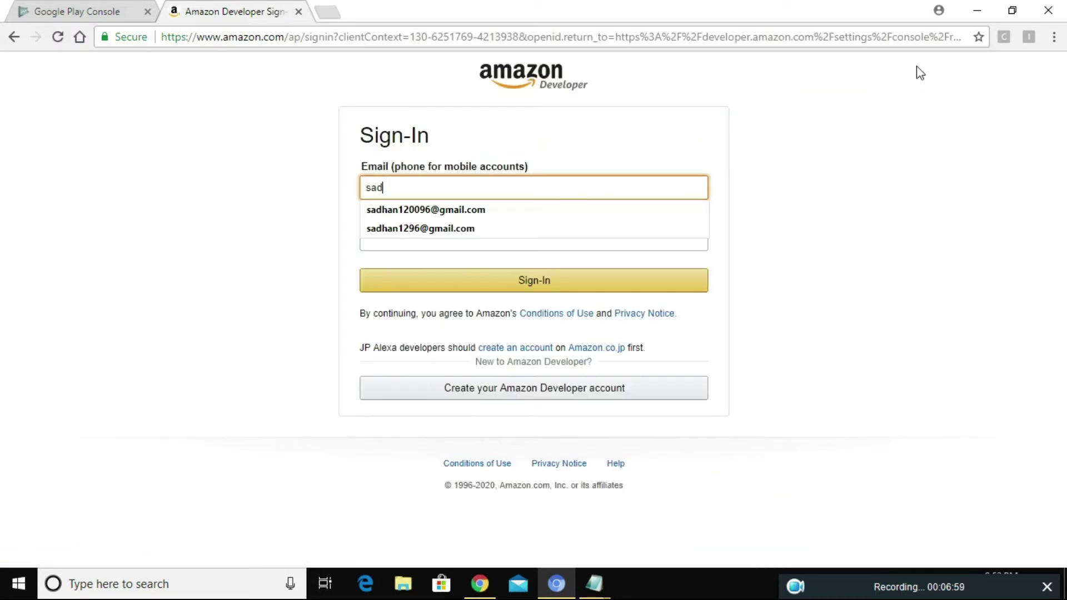
key(Down)
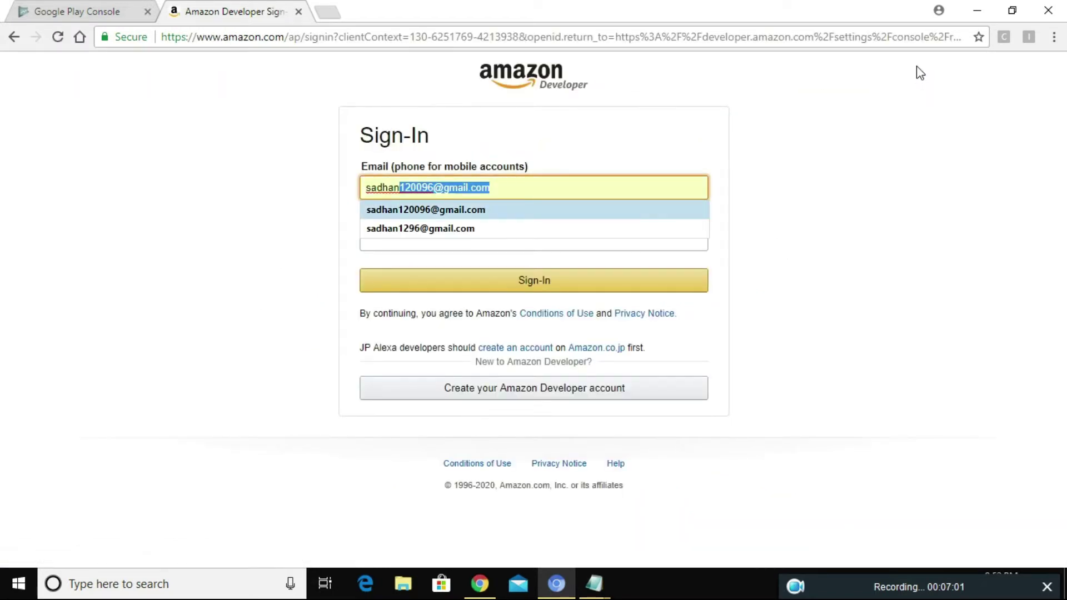
key(Return)
click(582, 240)
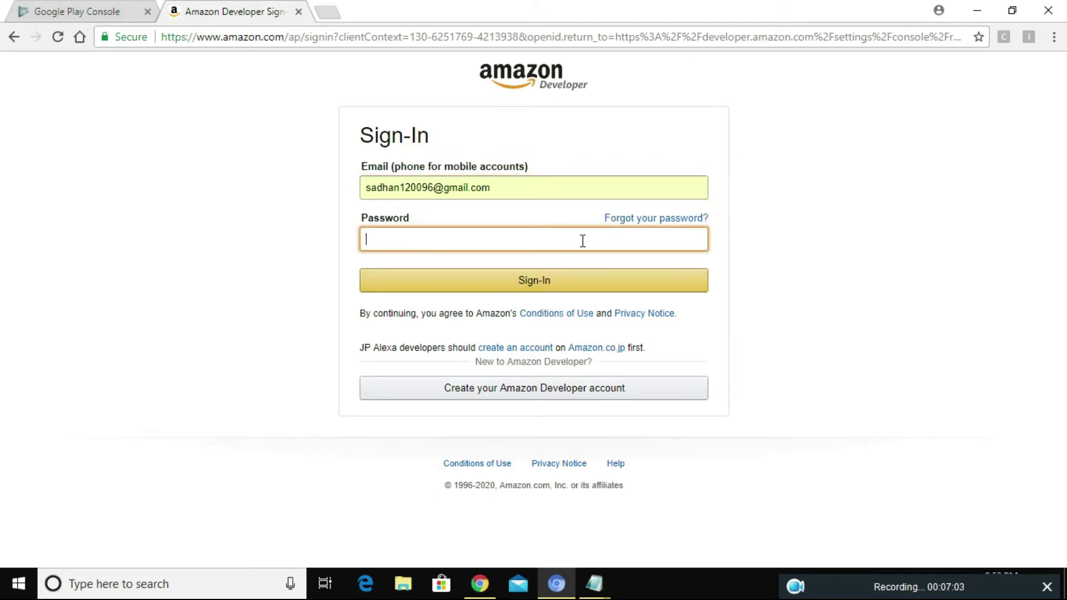
text(••••••••••)
click(552, 284)
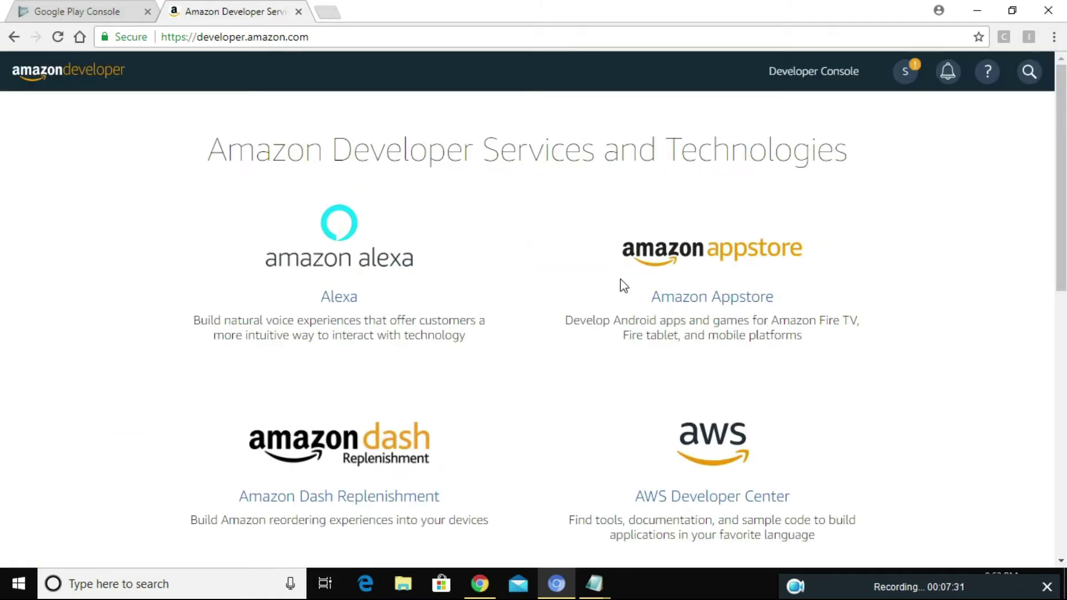
mouse_move(987, 84)
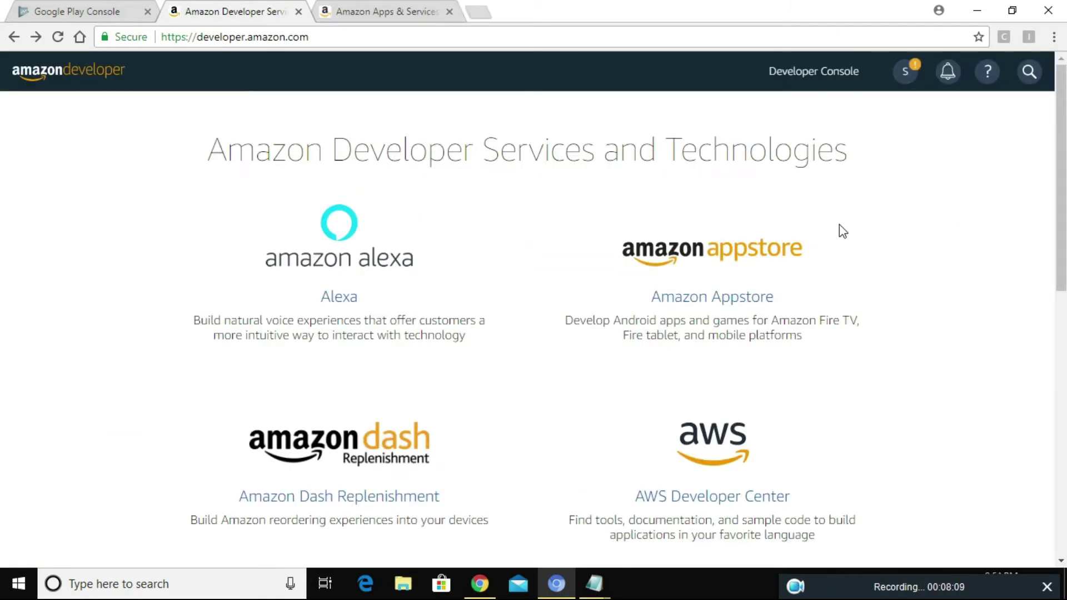
Step: Go from the Amazon Appstore page to the developer dashboard and list the new app types
click(742, 296)
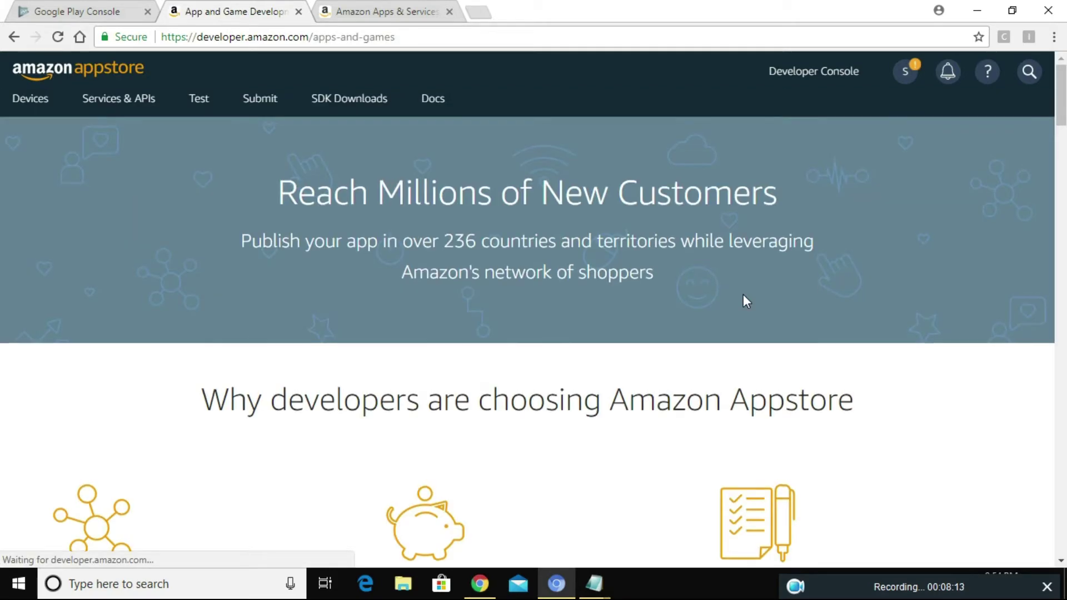
scroll(573, 368, down, 6)
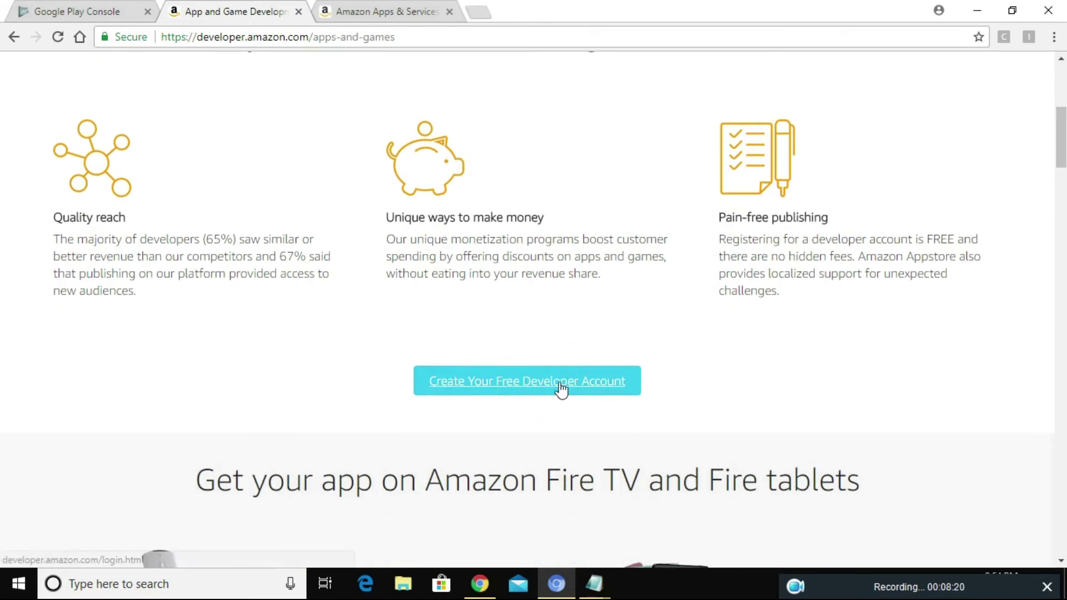
click(560, 388)
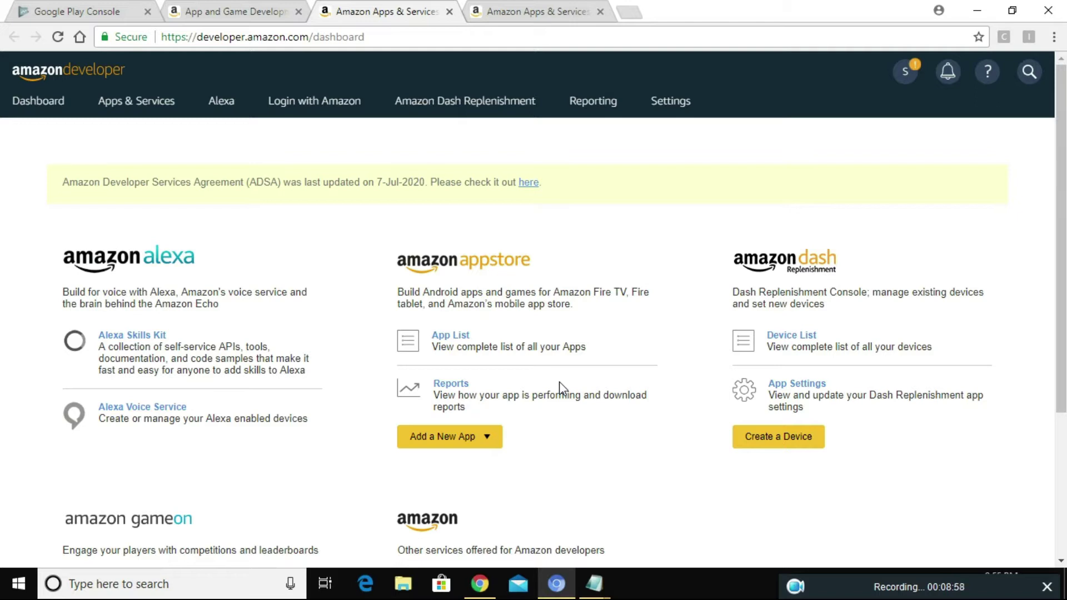
click(487, 437)
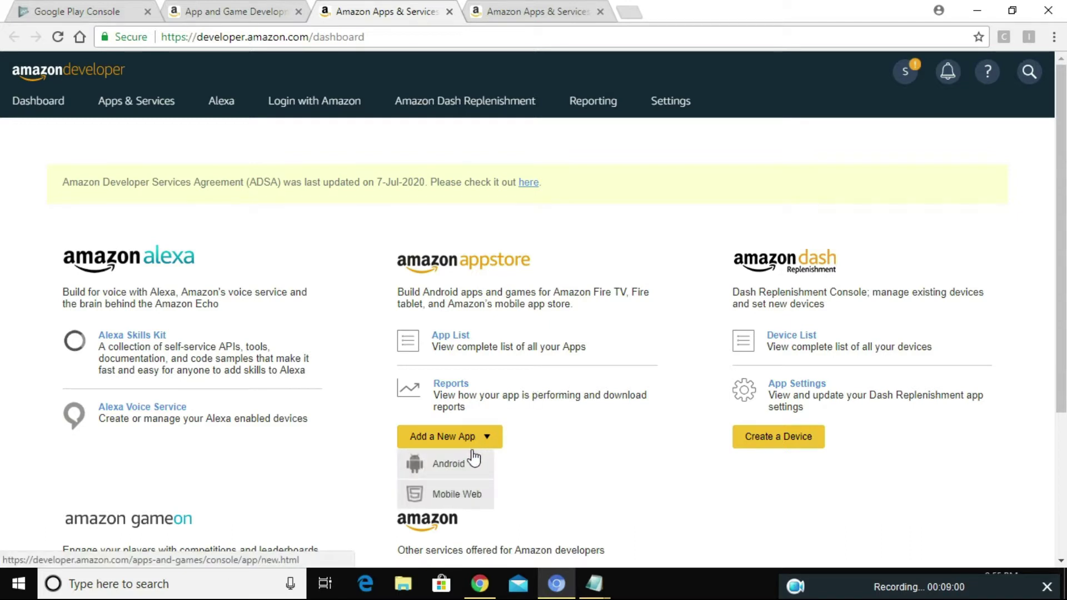
Step: Start a new Android app submission titled test2 with SKU 01021196
click(449, 464)
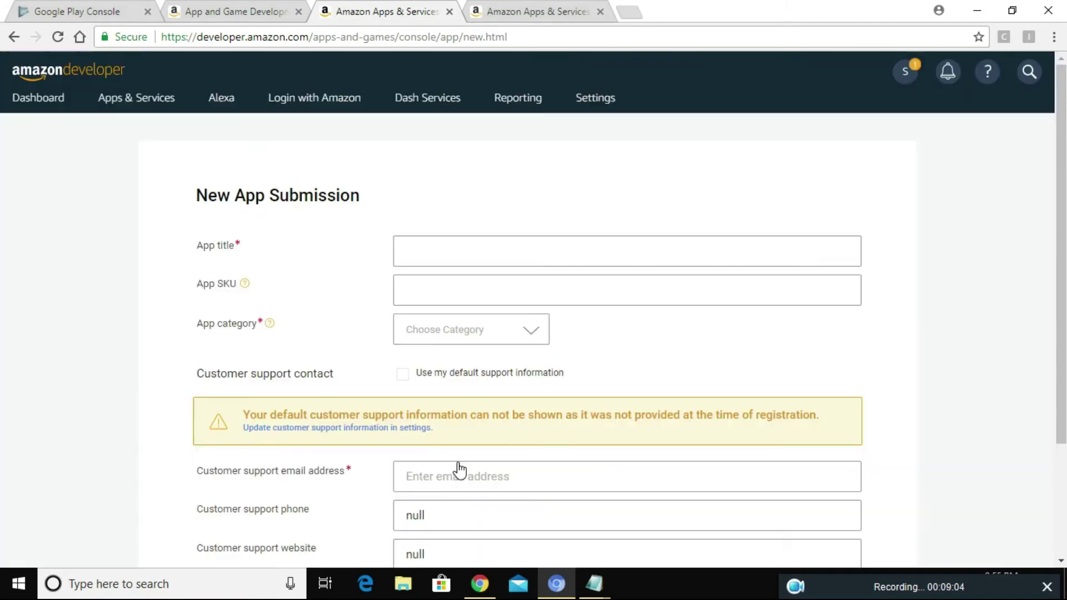
click(457, 251)
text(test2)
click(436, 291)
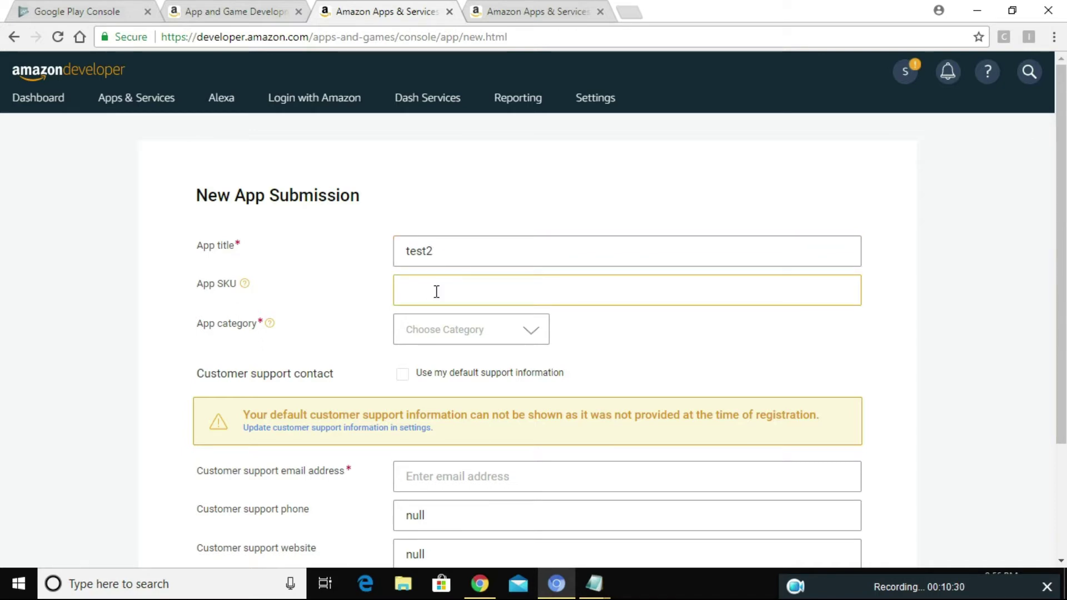
text(0102119)
Step: Set the app category to Business with Goals & Motivation as the subcategory
click(455, 331)
click(452, 421)
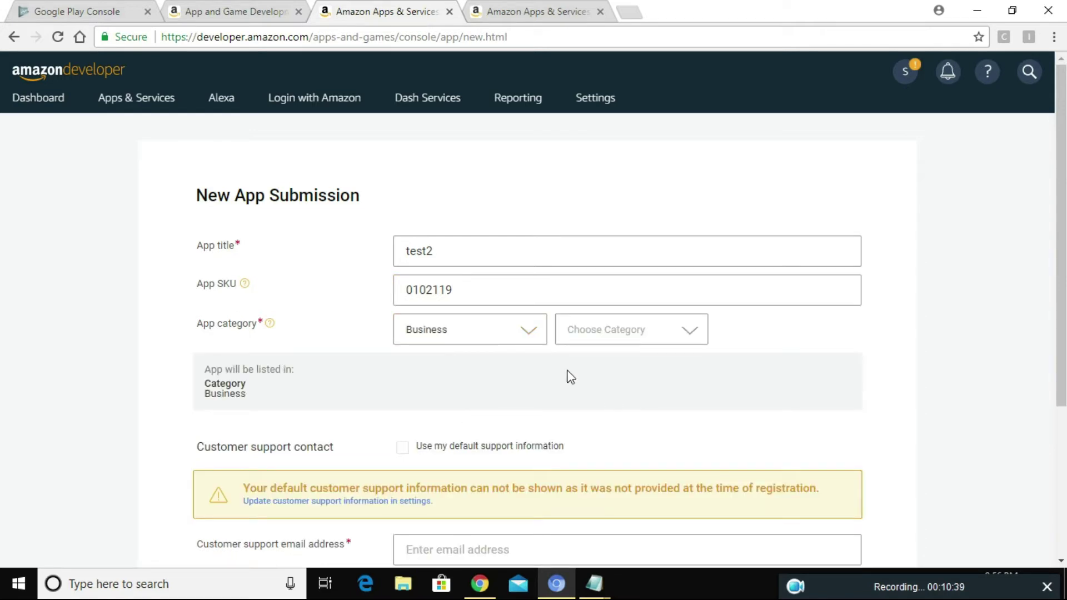
click(629, 350)
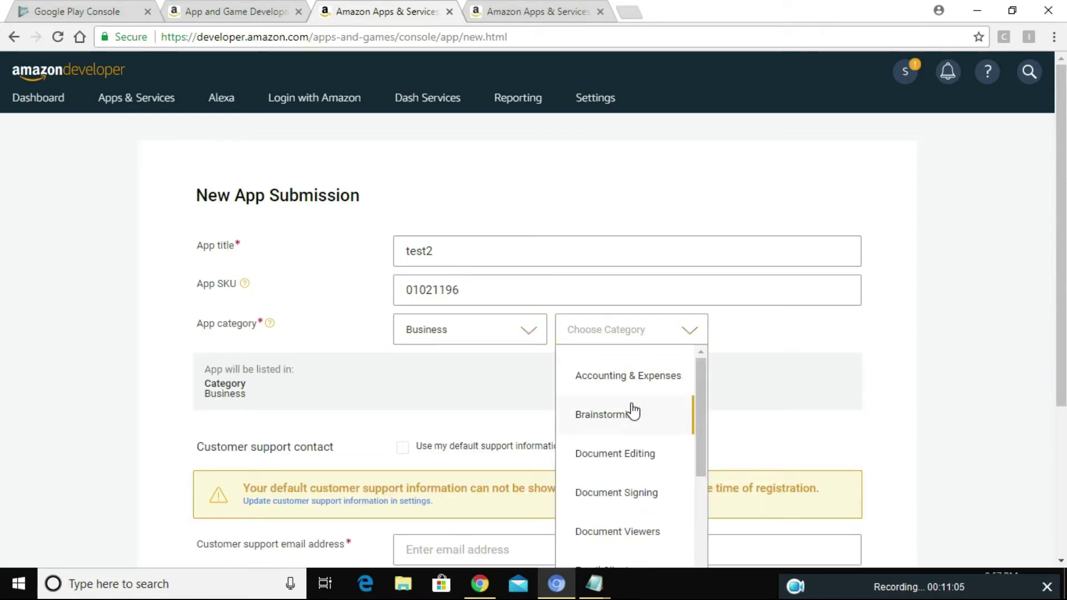
scroll(631, 410, down, 2)
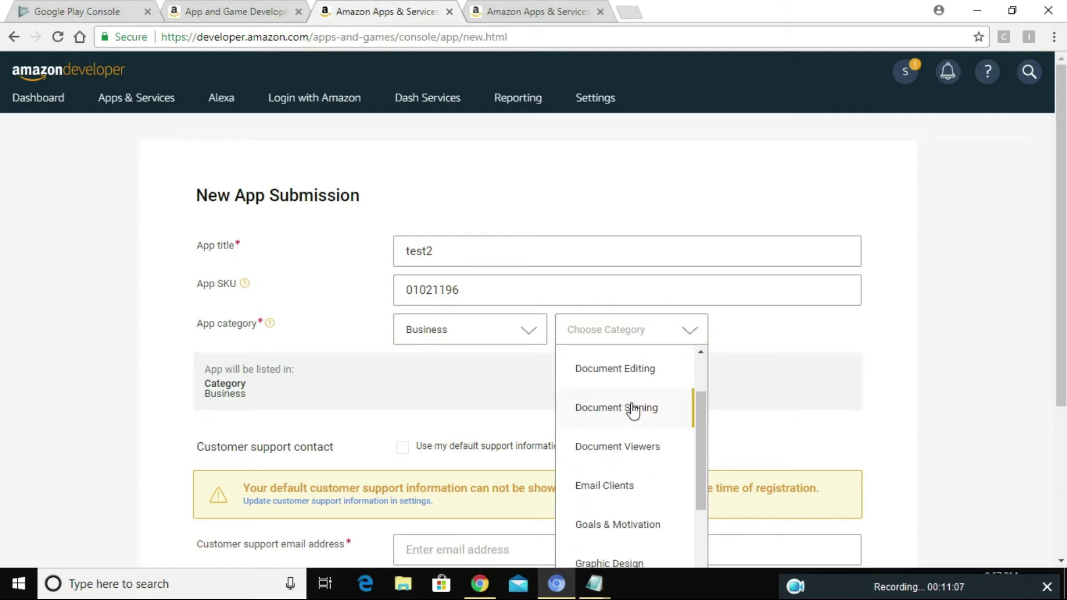
scroll(628, 497, down, 3)
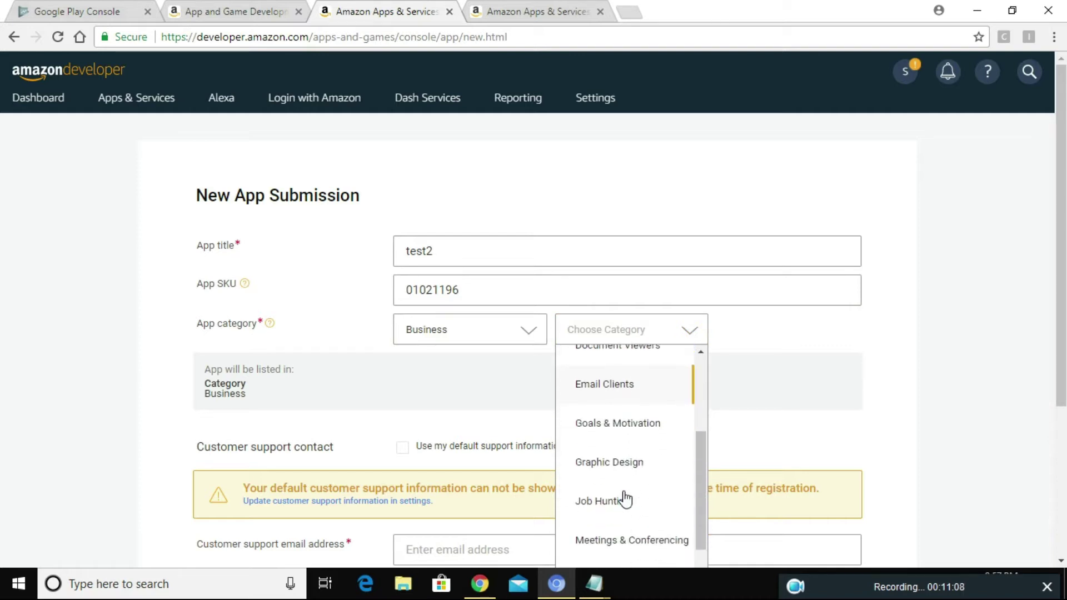
click(624, 433)
scroll(495, 408, down, 3)
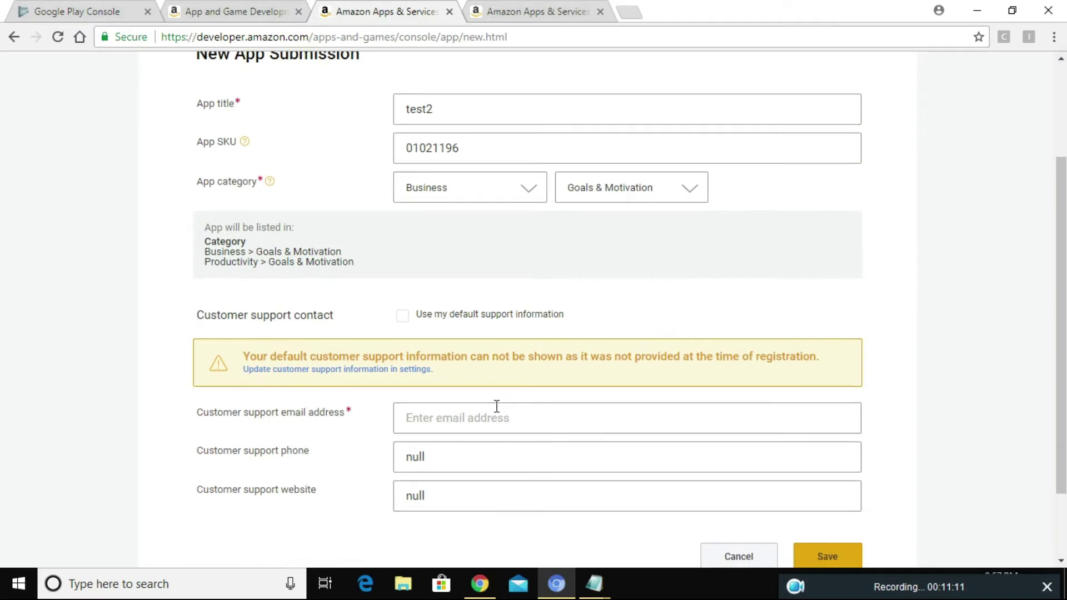
scroll(496, 406, down, 1)
click(488, 374)
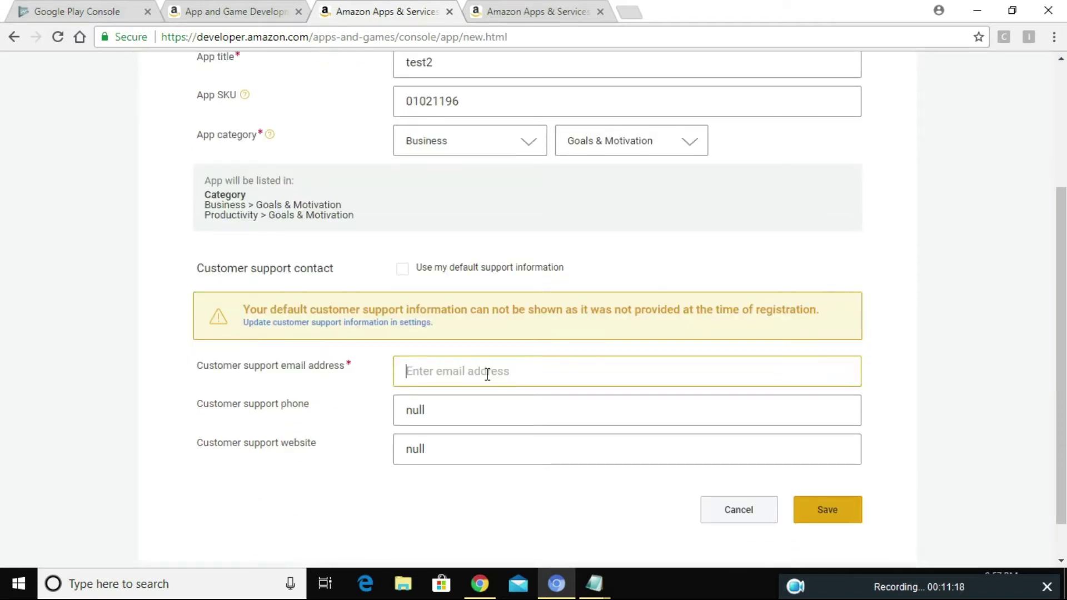
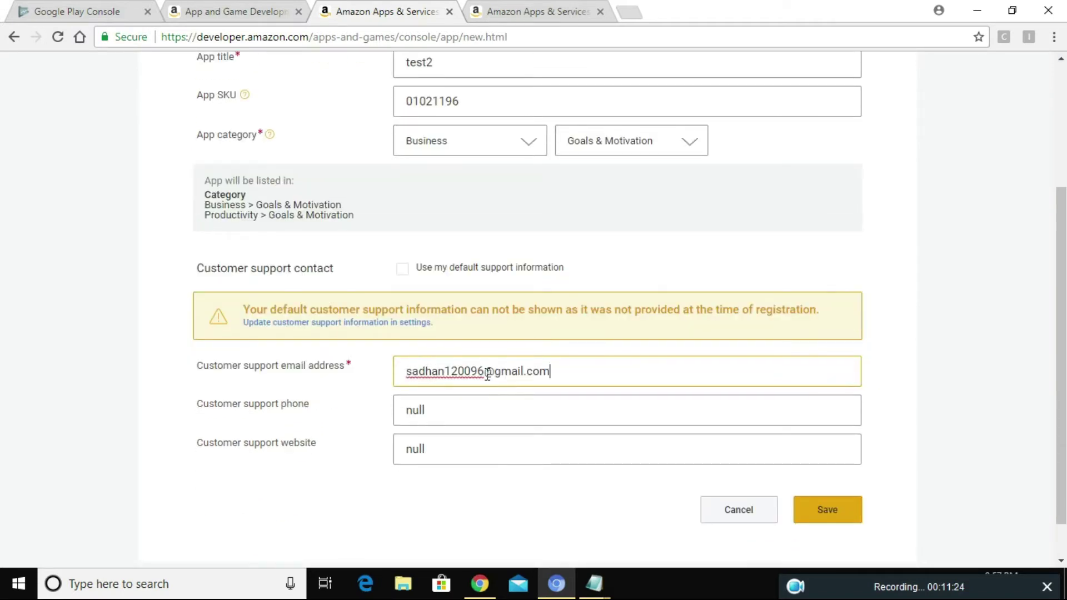
click(514, 412)
double_click(514, 413)
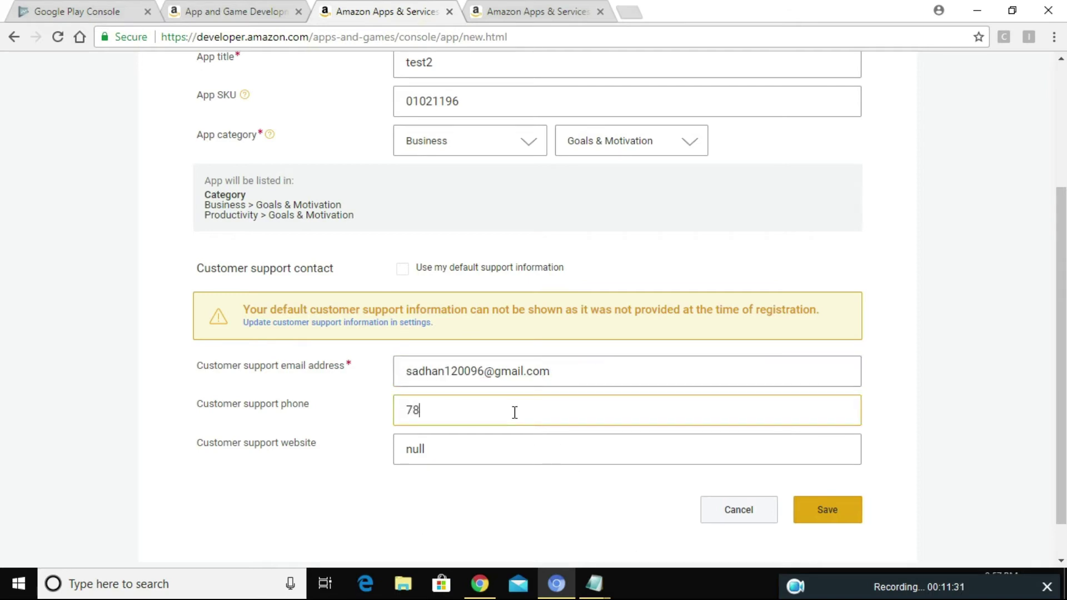
double_click(437, 451)
key(BackSpace)
text(www.smk.com)
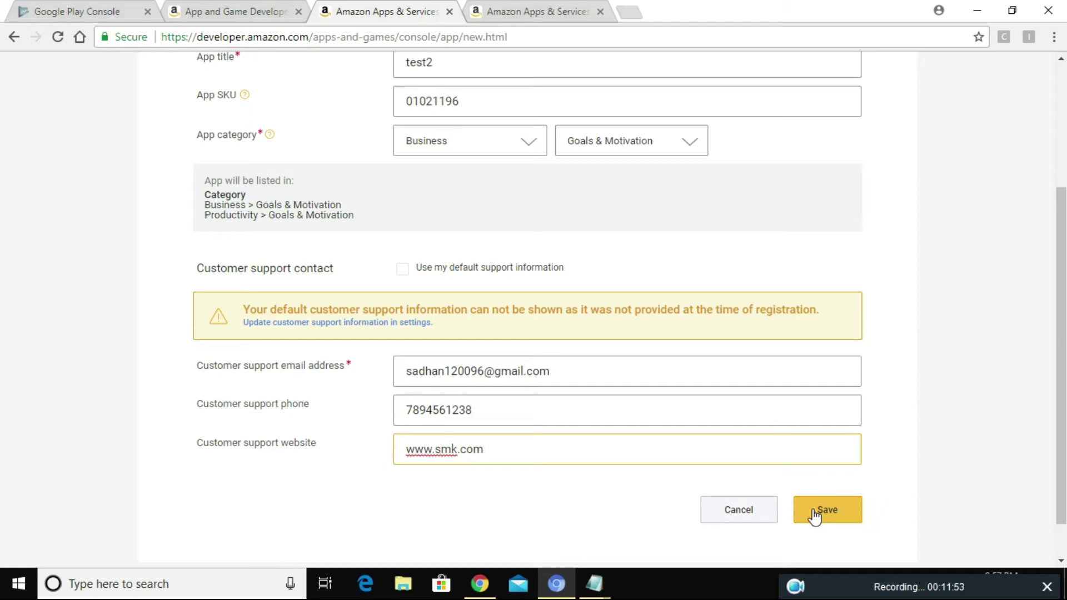
click(815, 514)
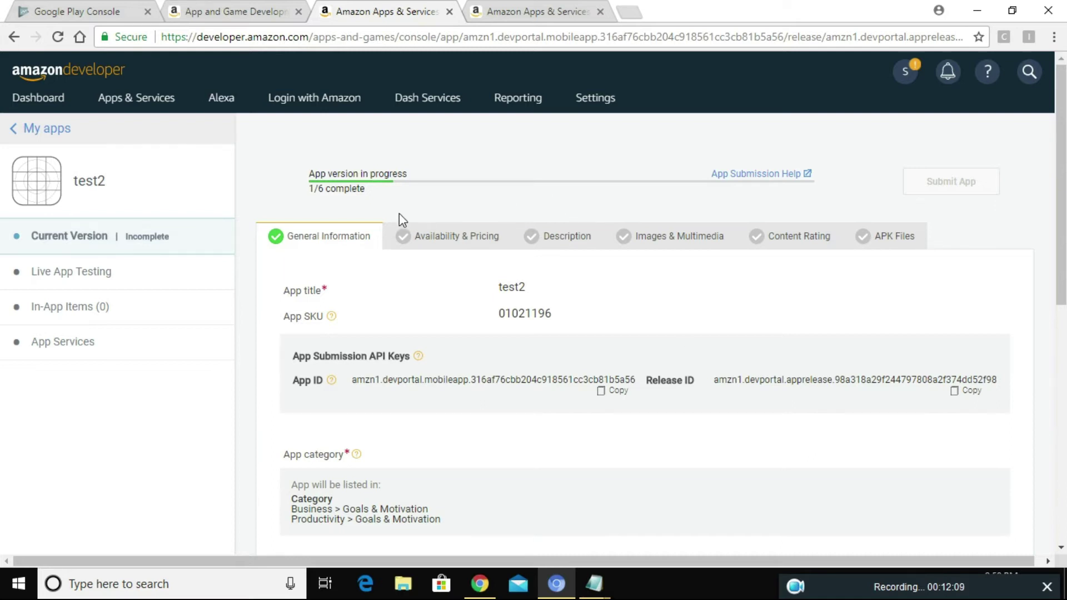
click(432, 237)
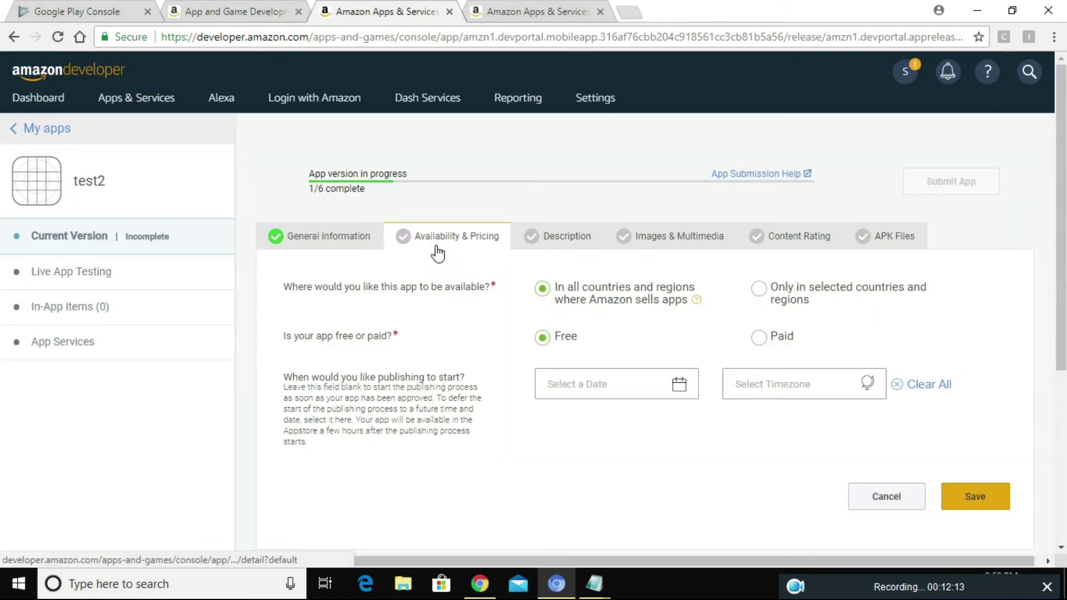
scroll(457, 295, down, 1)
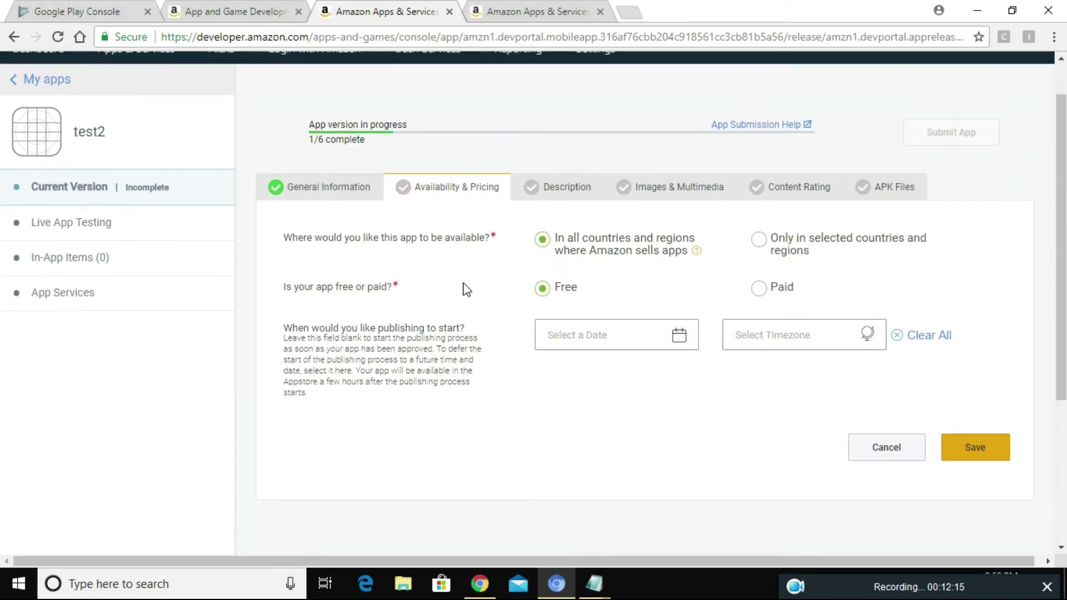
click(333, 193)
scroll(467, 370, down, 2)
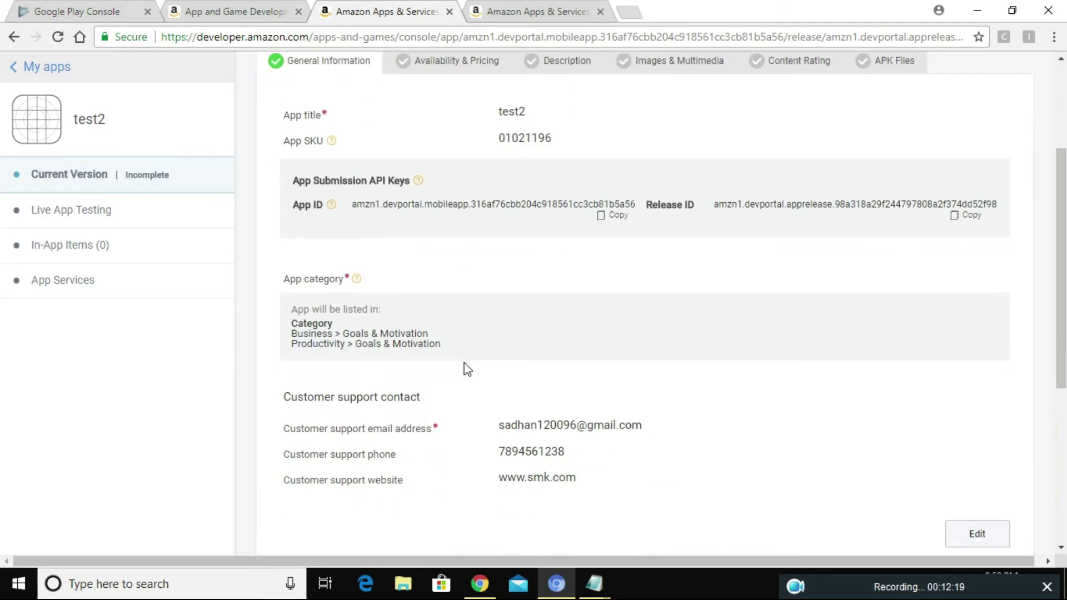
scroll(466, 370, up, 2)
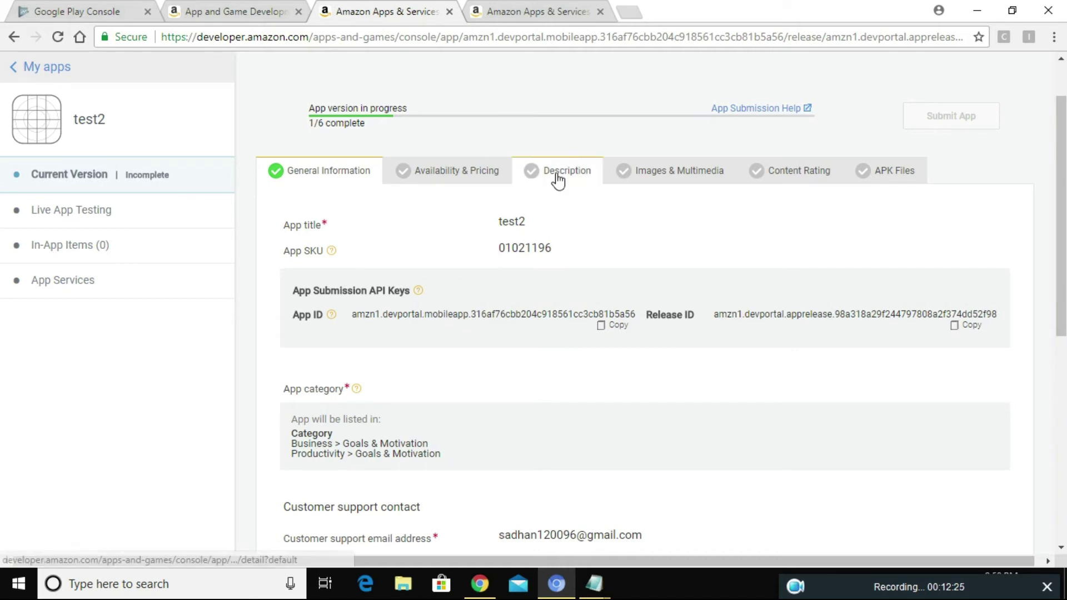
Step: In the Description section, fill in the short and long descriptions
click(462, 179)
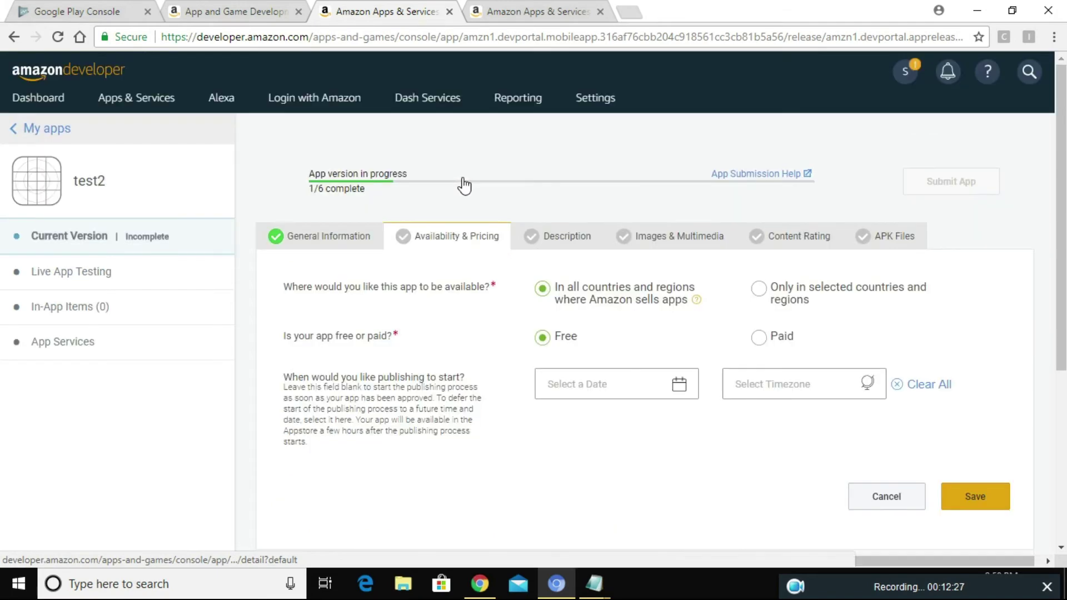
click(563, 250)
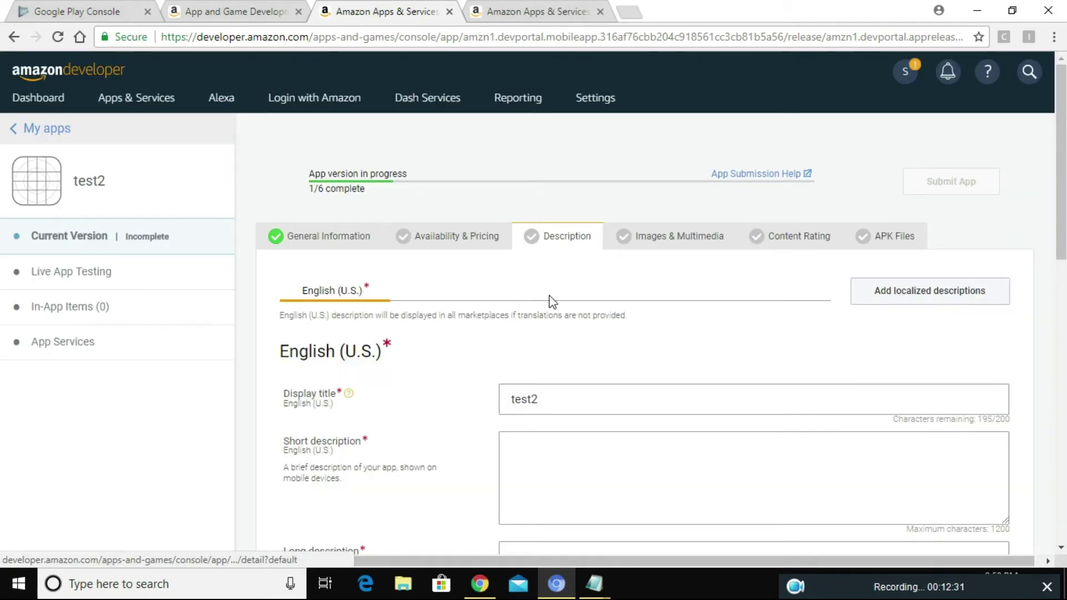
scroll(509, 350, down, 2)
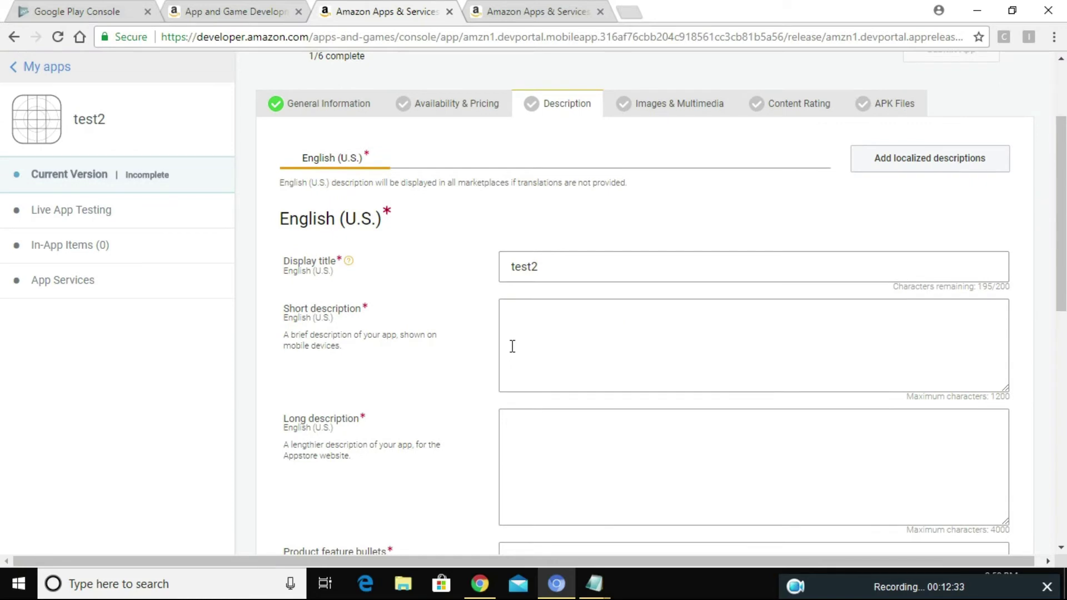
click(531, 326)
scroll(524, 334, down, 1)
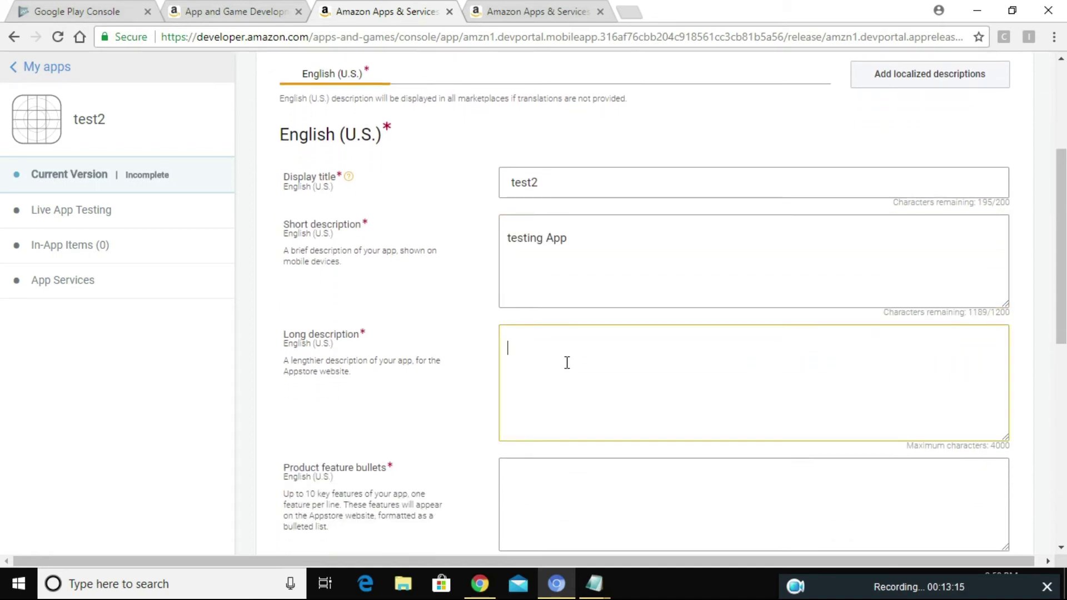
text(dfh dhfjdf hdjfdkh)
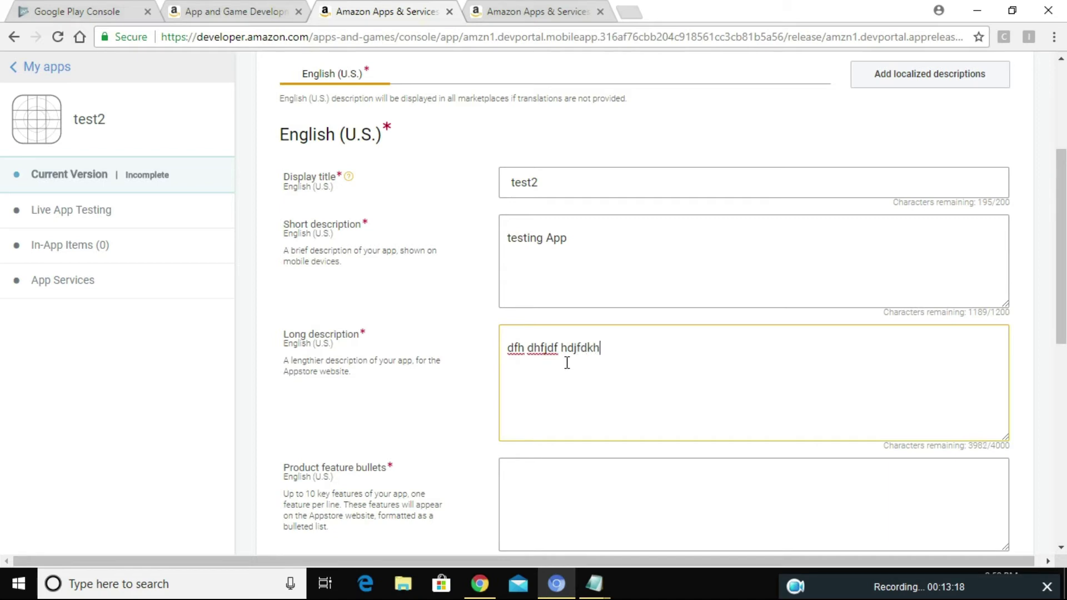
text(fdh djhfj djhf )
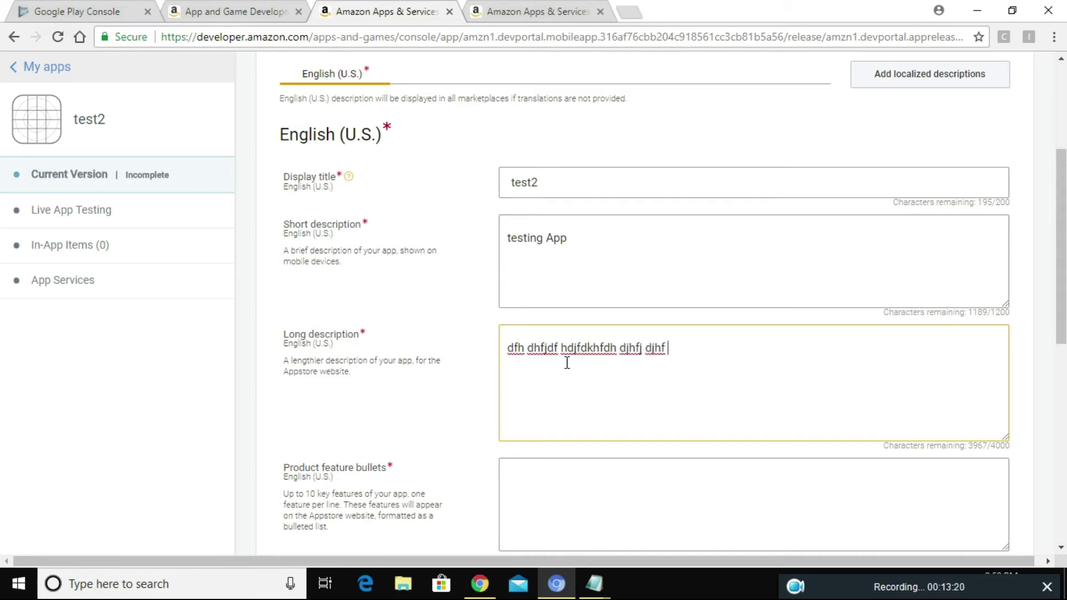
text(dhjfhdj djhfj jdh djfh jj)
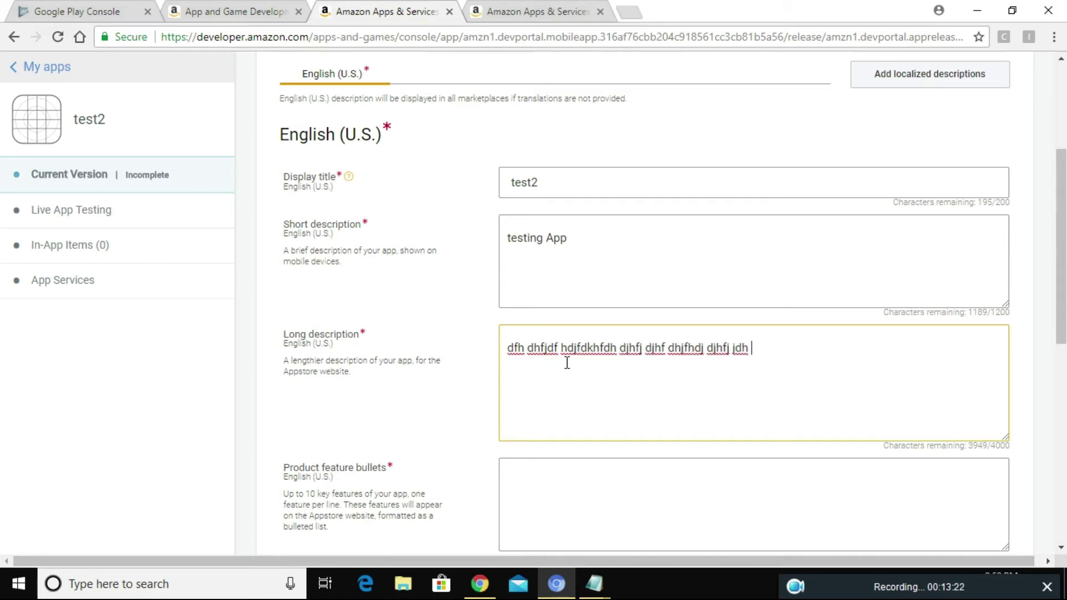
text(hj)
scroll(567, 363, down, 2)
Step: Add four product feature bullets: fjghjfgfg, gfgf, gfogfg and fgfgfg
click(573, 374)
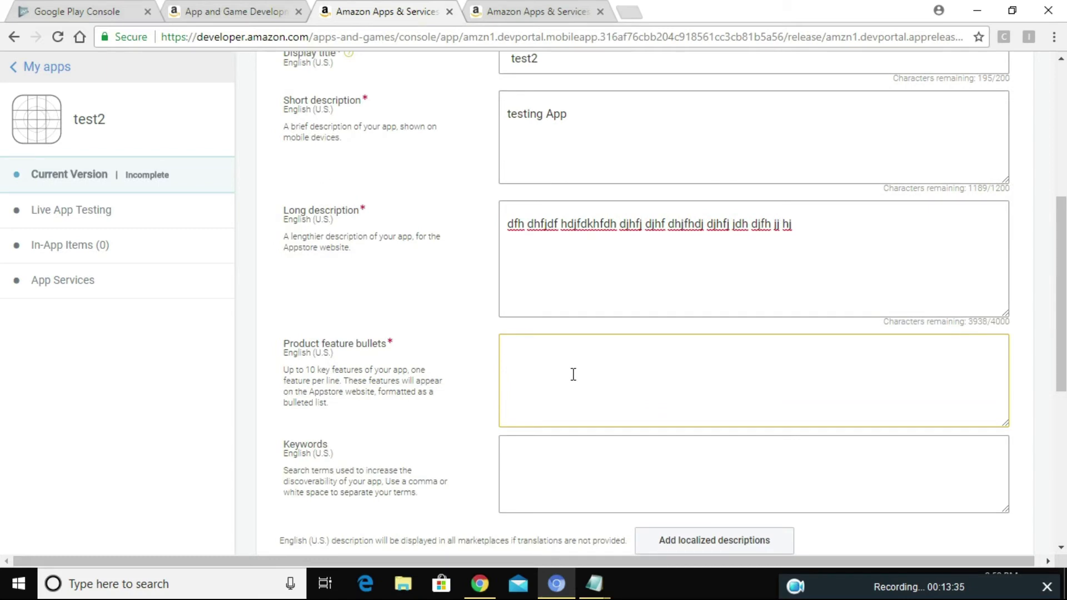
text(fjghjfgfg)
key(Return)
text(gfgf)
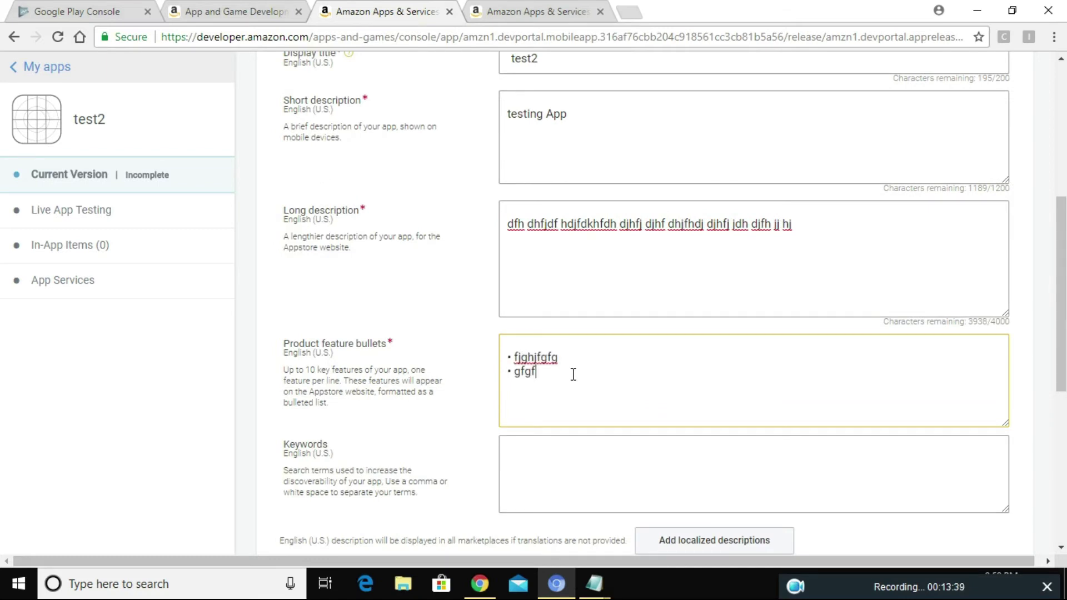
key(Return)
text(gfogfg)
key(Return)
text(fgfgfg)
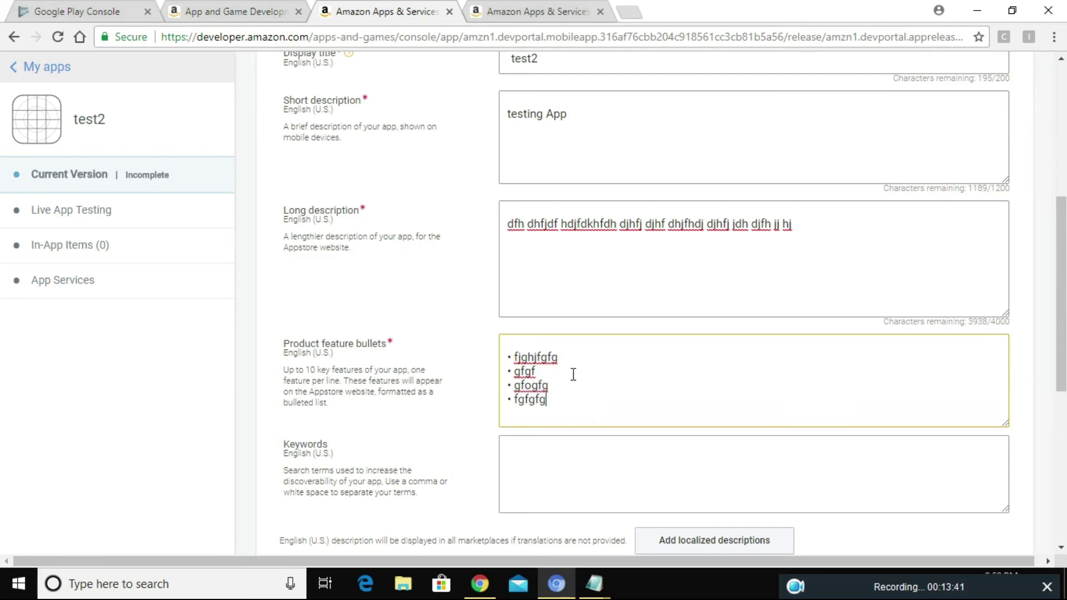
scroll(572, 374, up, 4)
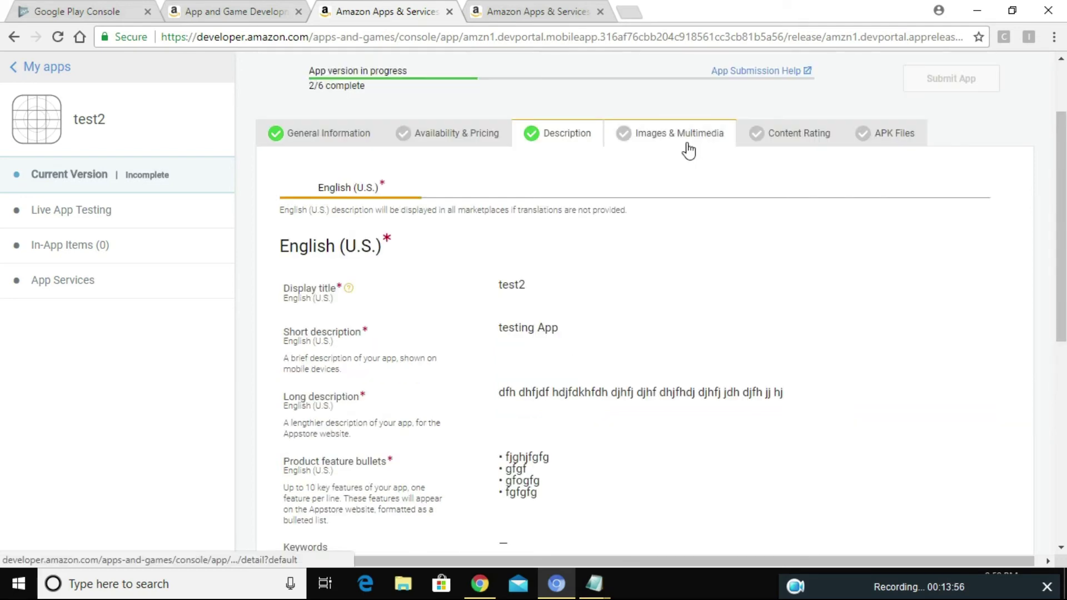
Step: Scroll through the empty Images & Multimedia section without uploading any media
click(686, 142)
scroll(663, 265, down, 2)
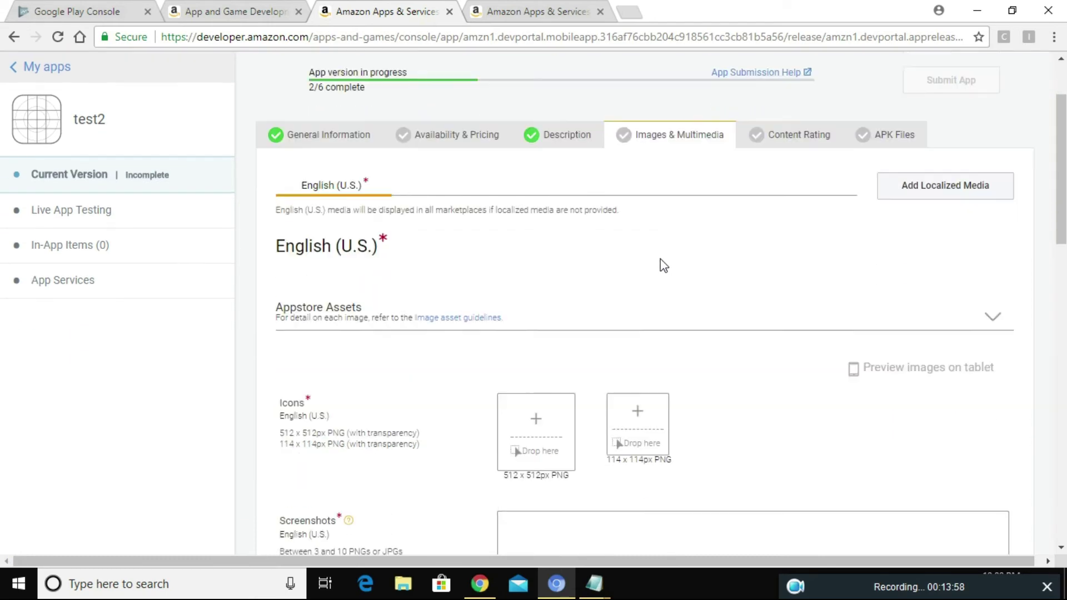
scroll(663, 266, down, 2)
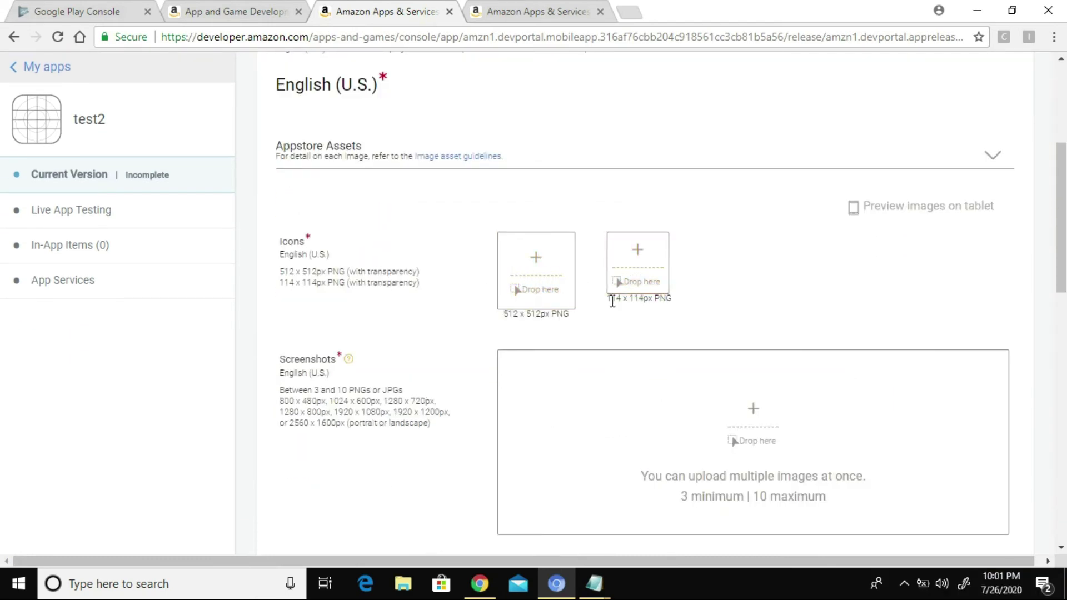
scroll(612, 301, down, 2)
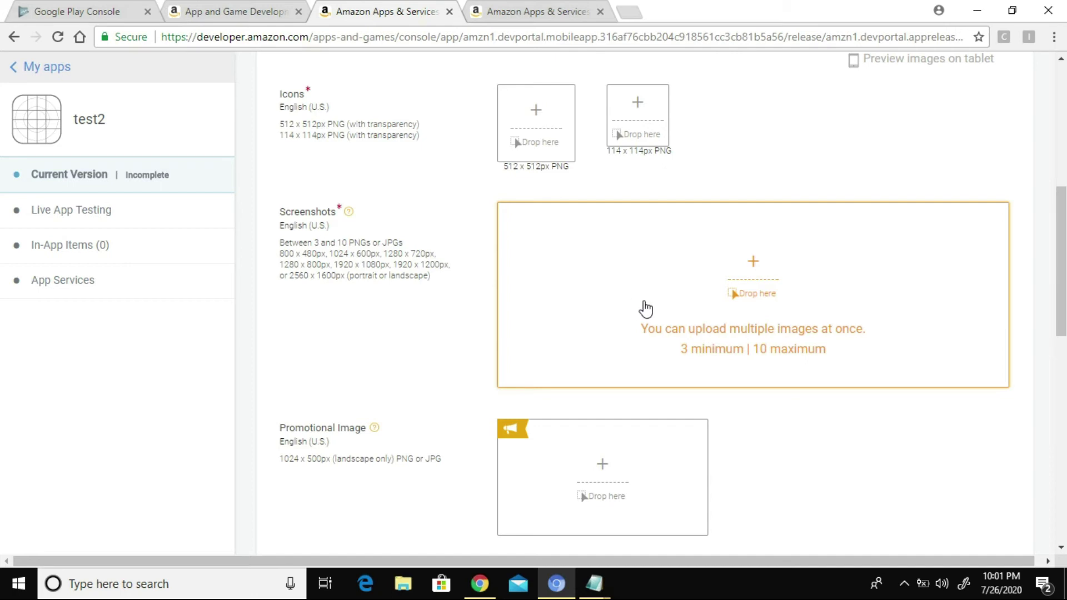
scroll(634, 411, down, 1)
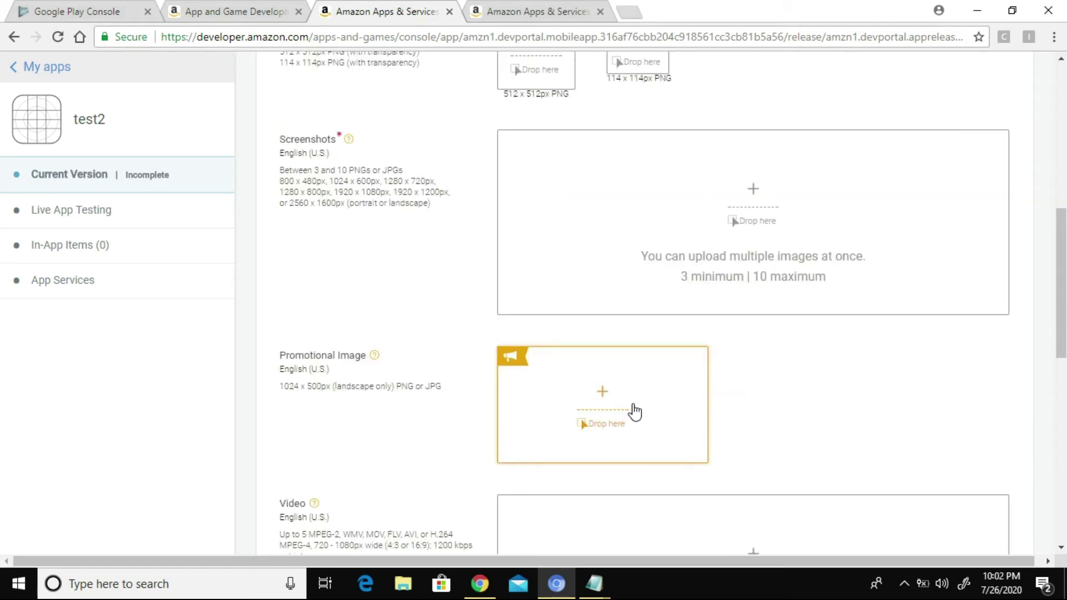
scroll(635, 411, down, 1)
scroll(672, 352, down, 3)
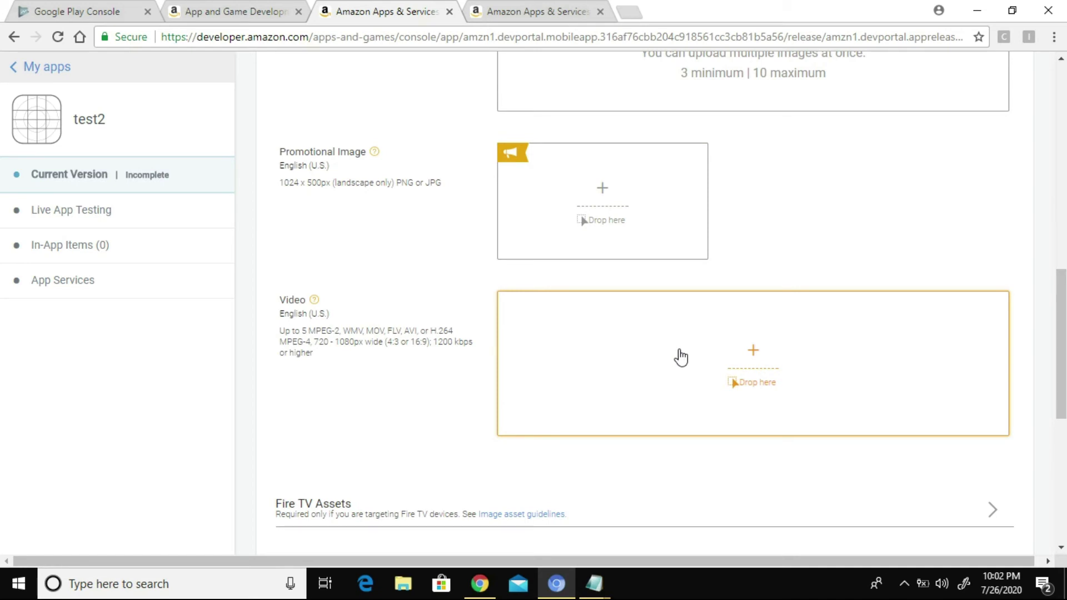
scroll(680, 357, down, 2)
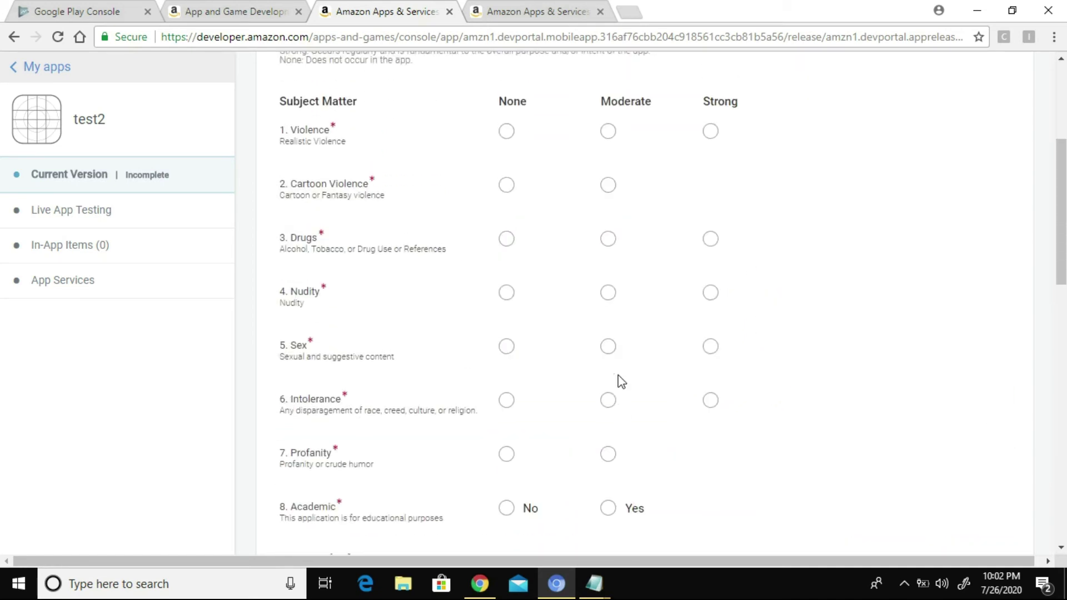
scroll(628, 367, up, 2)
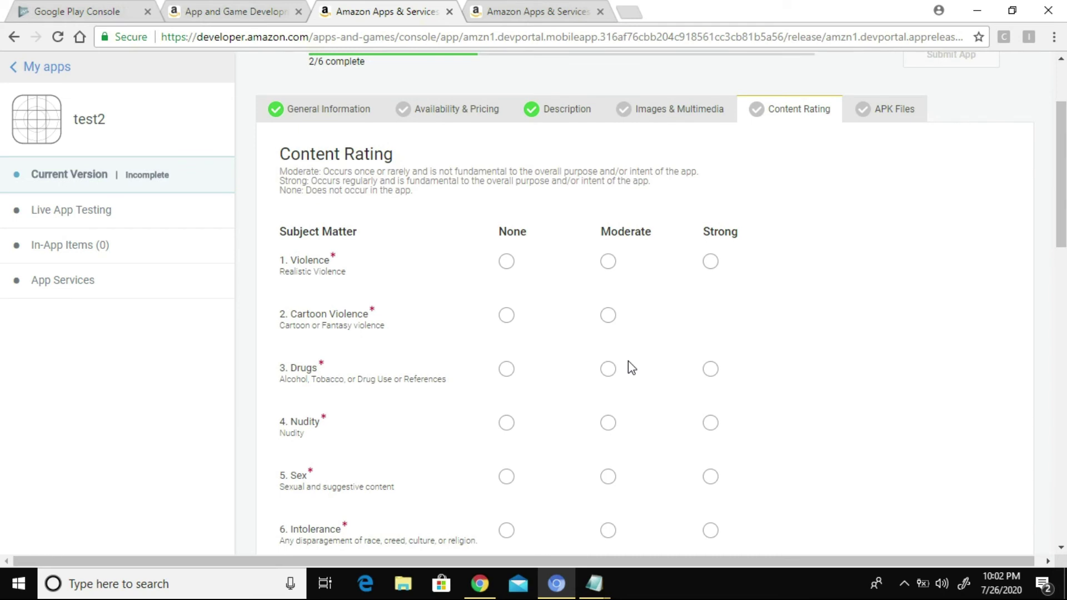
Step: Switch to test2's APK Files section
click(892, 114)
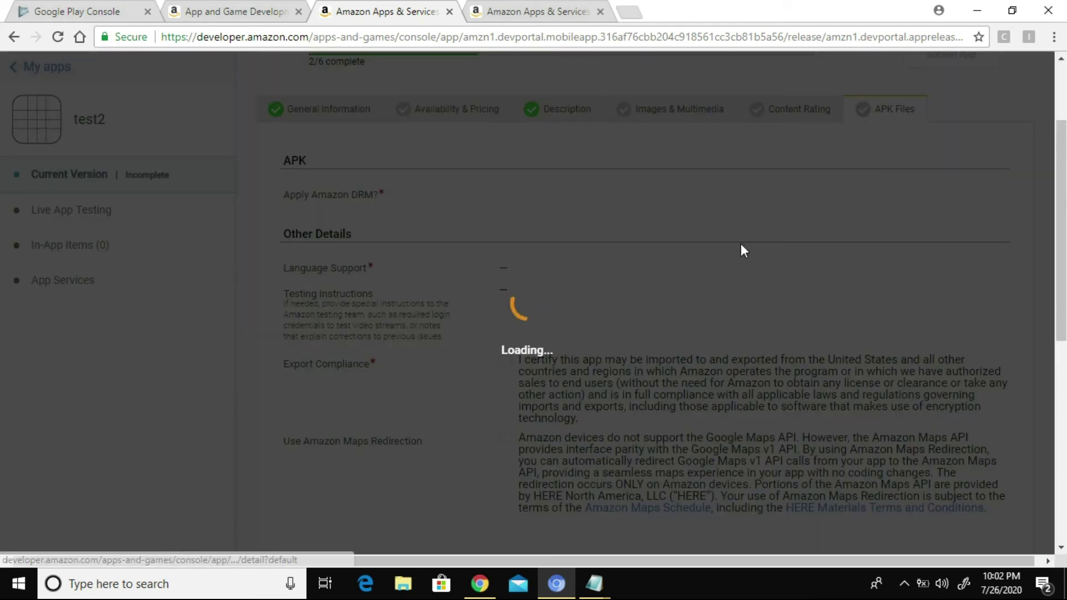
scroll(709, 337, down, 2)
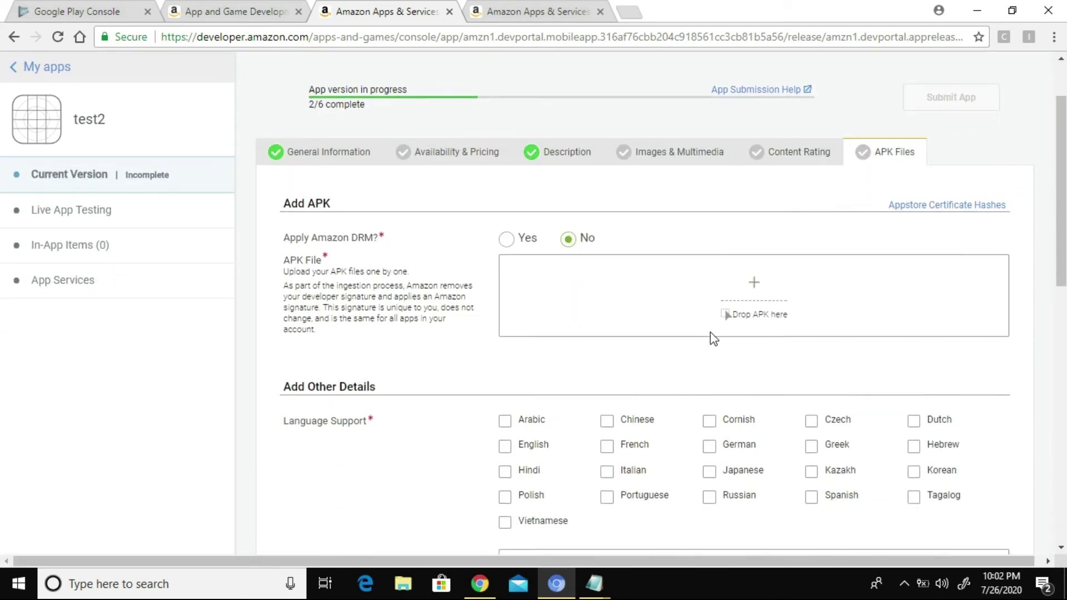
Step: Upload test.apk from Downloads as the app's APK
click(757, 301)
text(apk)
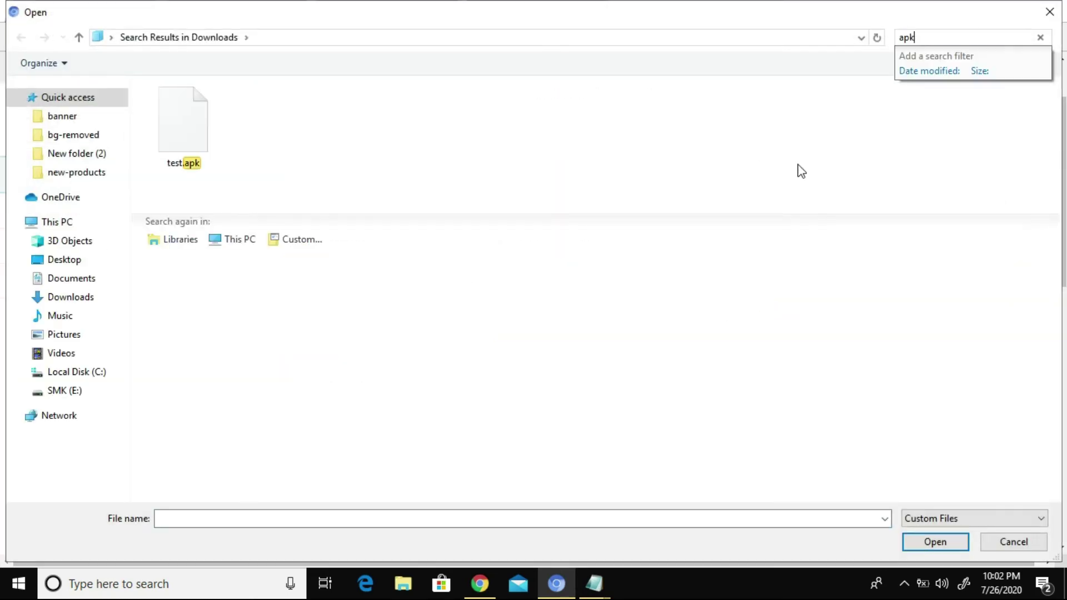
click(200, 138)
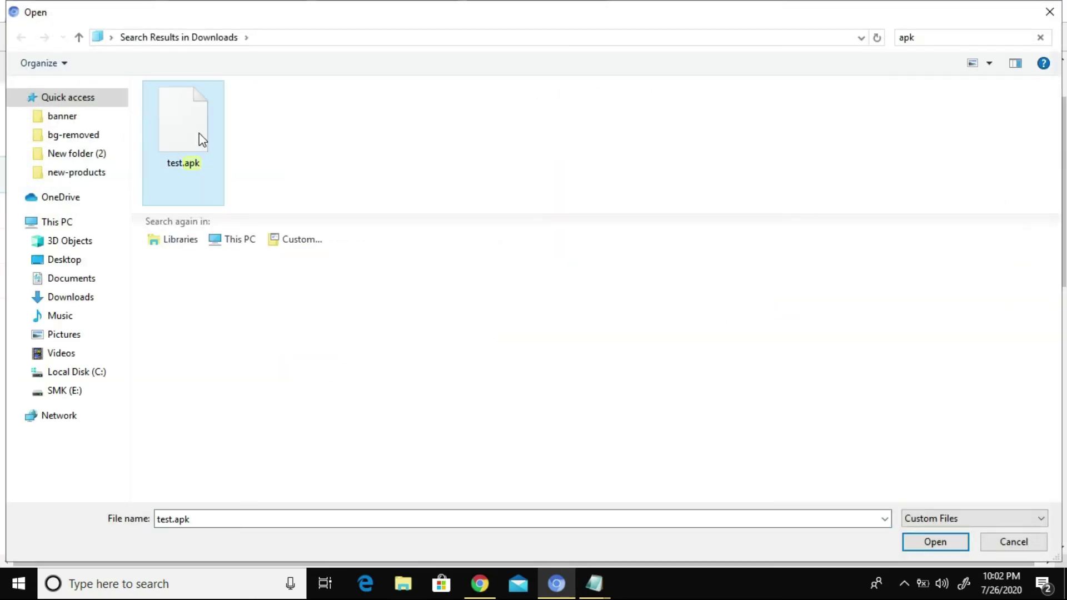
click(948, 542)
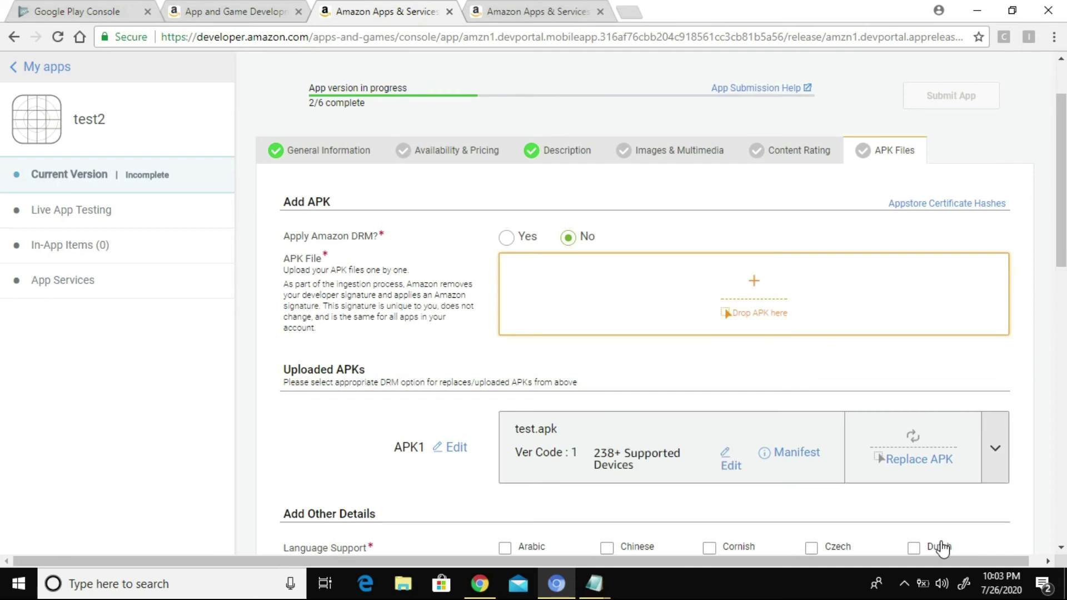
Step: Tick English under Language Support and save the APK Files details
scroll(943, 547, down, 3)
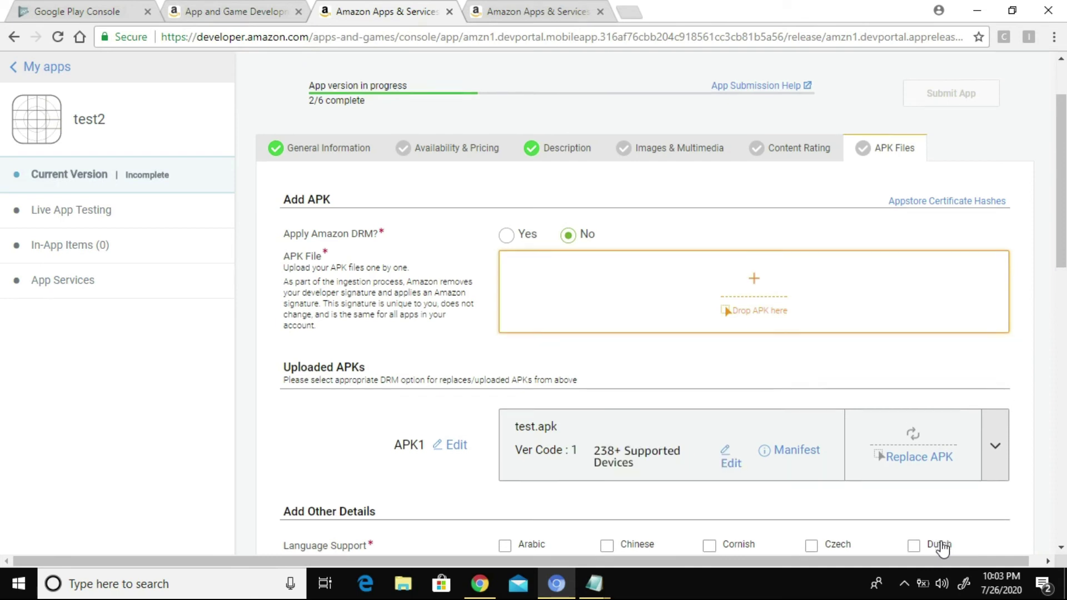
scroll(943, 547, down, 1)
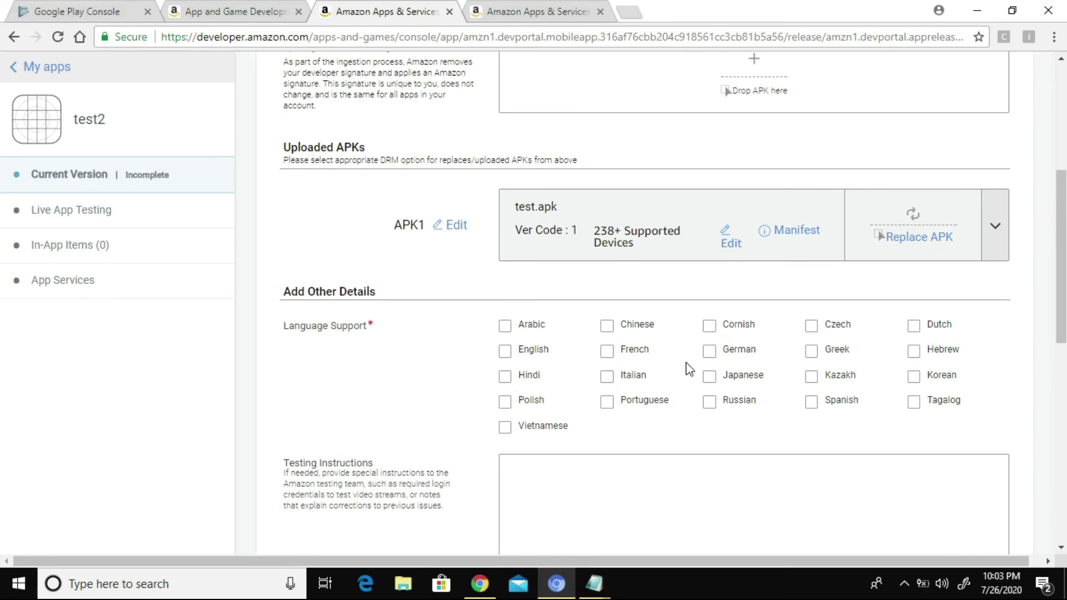
scroll(689, 369, down, 2)
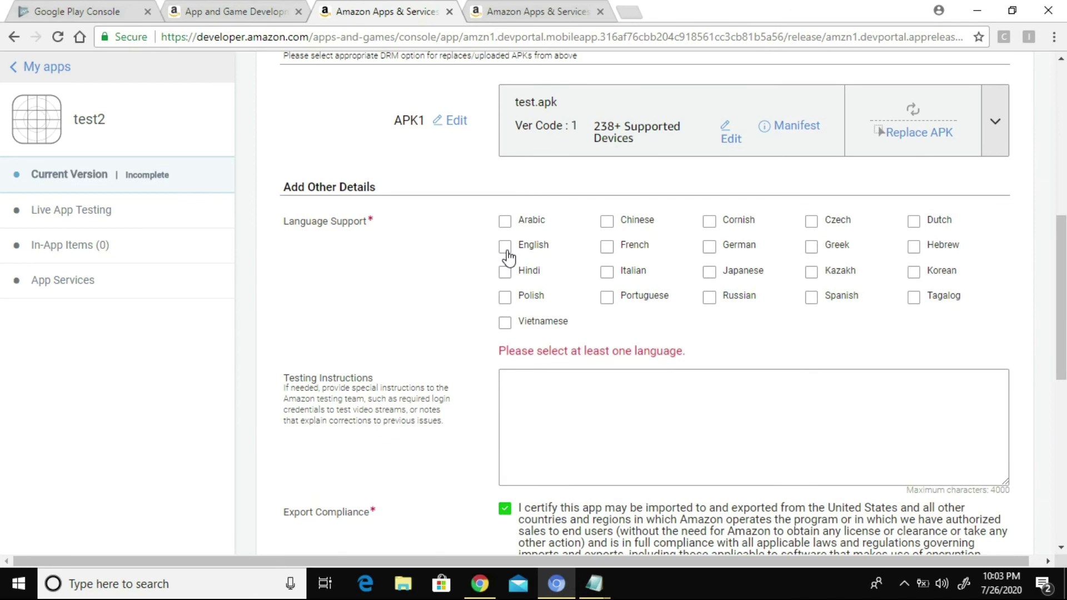
click(506, 249)
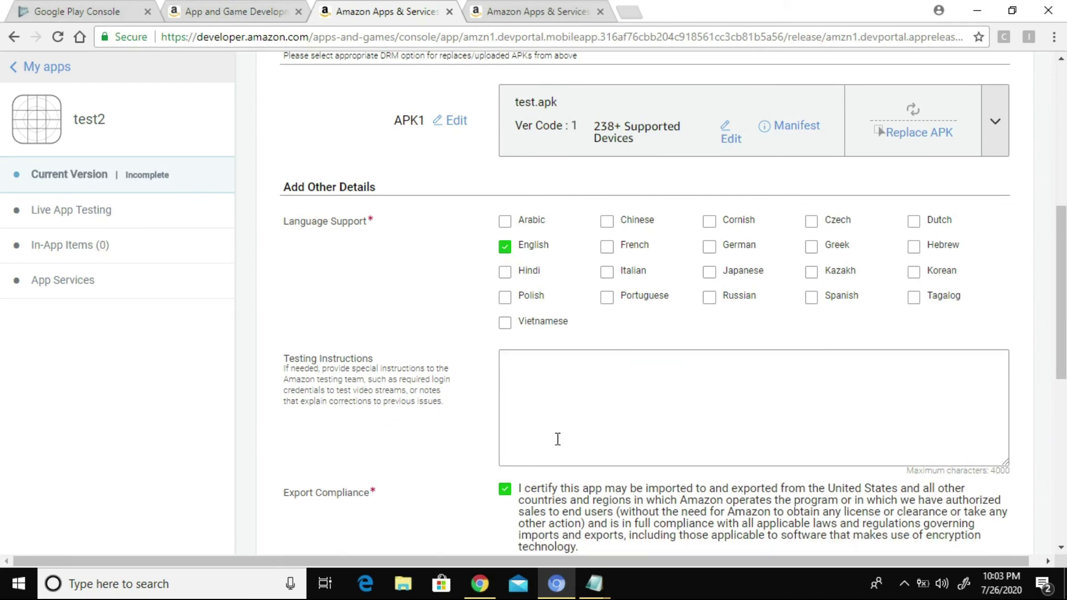
scroll(557, 438, down, 2)
scroll(518, 466, down, 3)
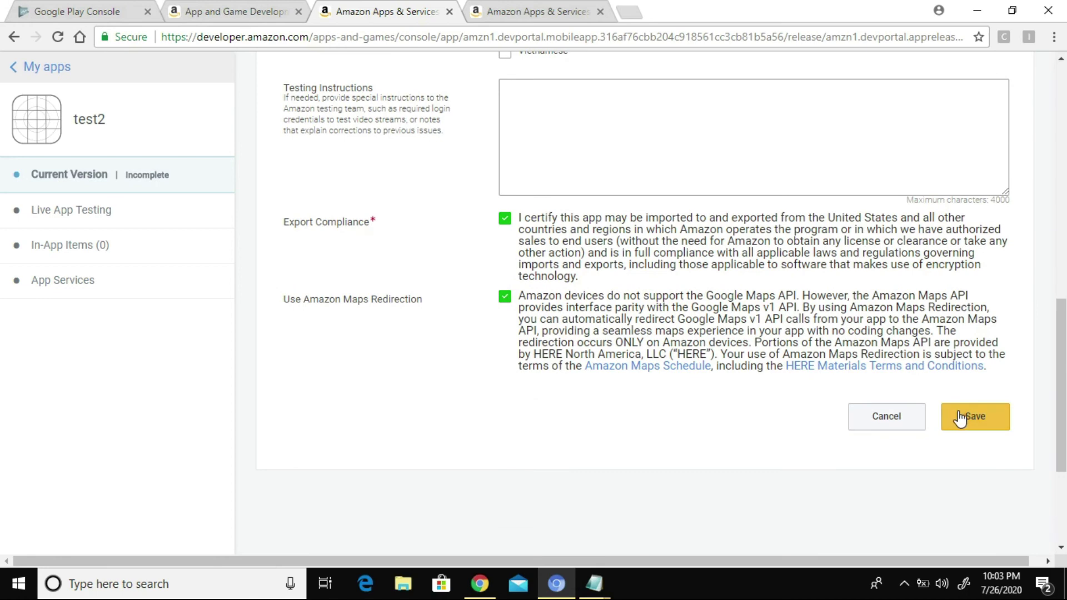
click(957, 417)
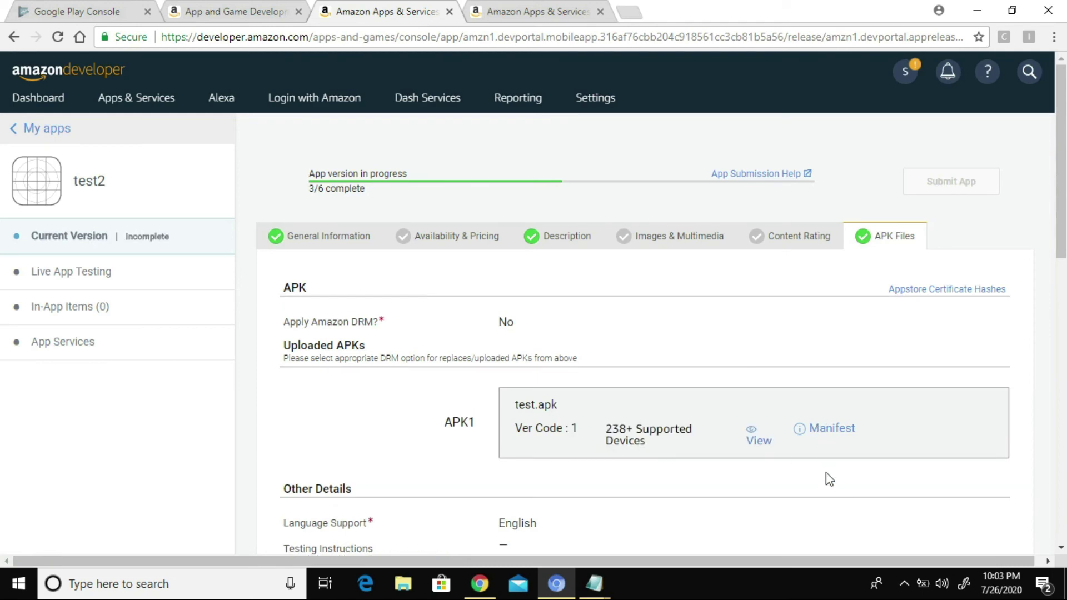
scroll(826, 472, down, 3)
click(821, 278)
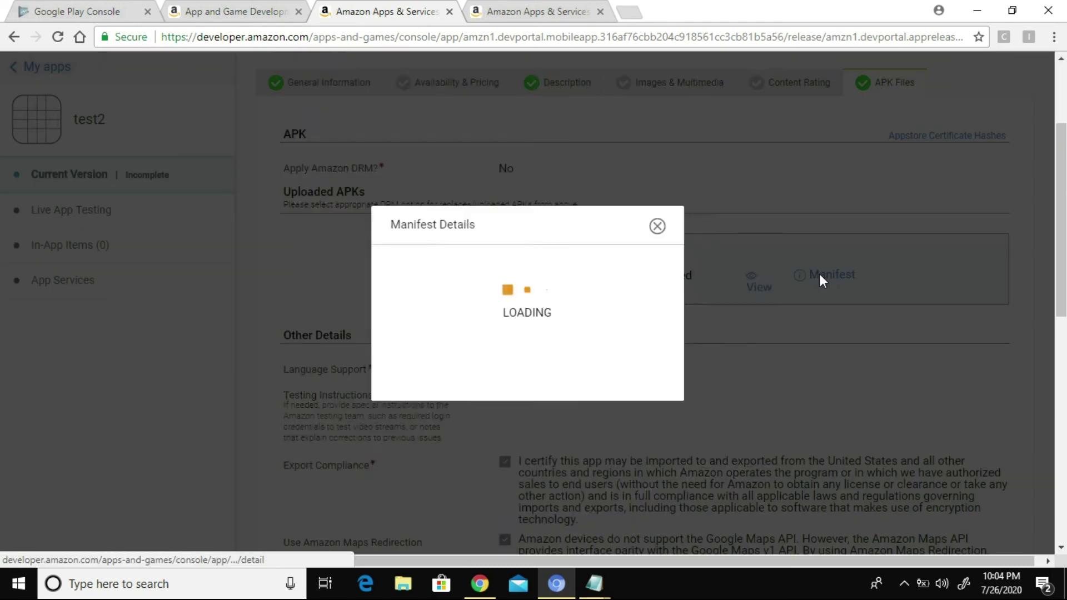
scroll(622, 324, down, 1)
scroll(627, 320, down, 2)
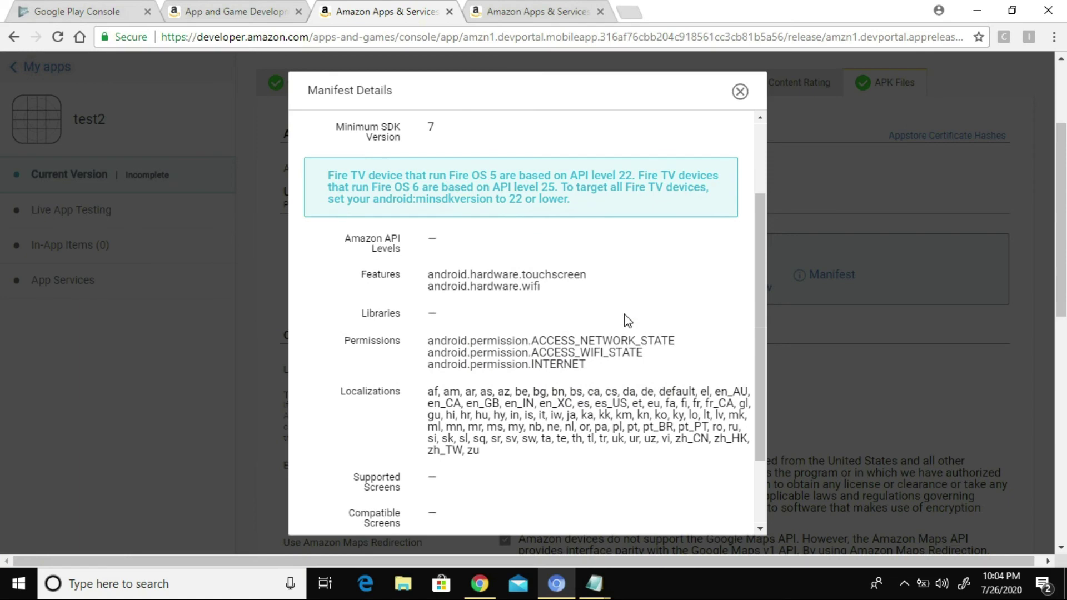
scroll(624, 315, down, 3)
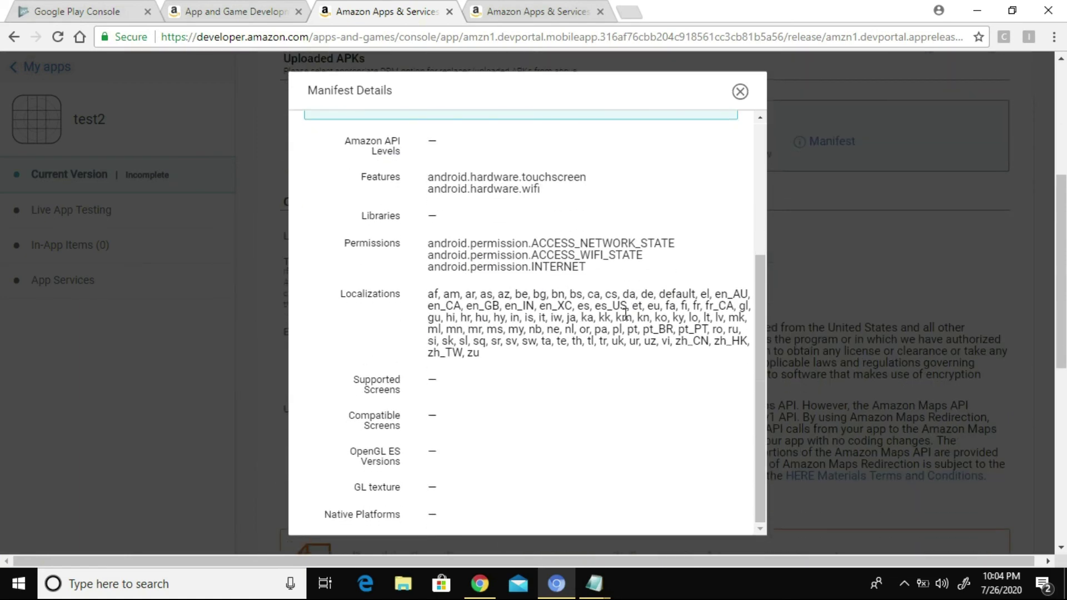
scroll(626, 314, up, 5)
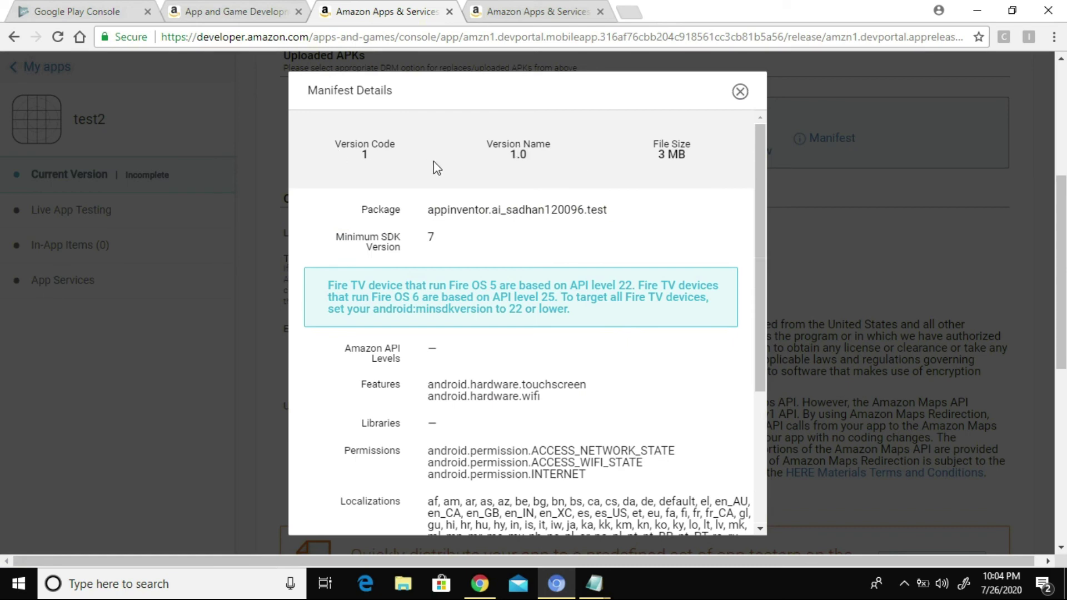
click(741, 91)
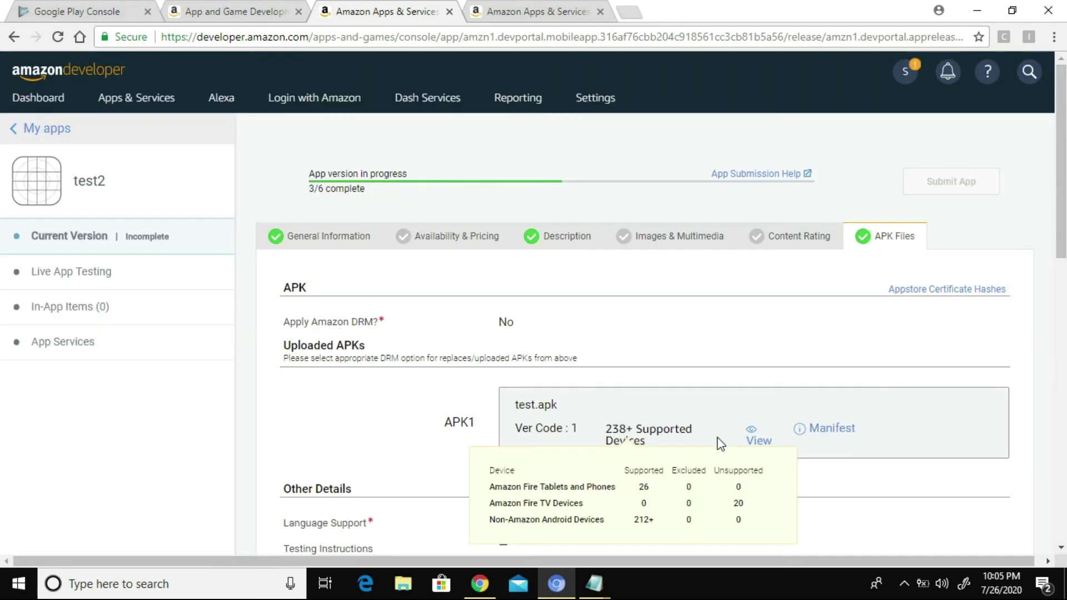